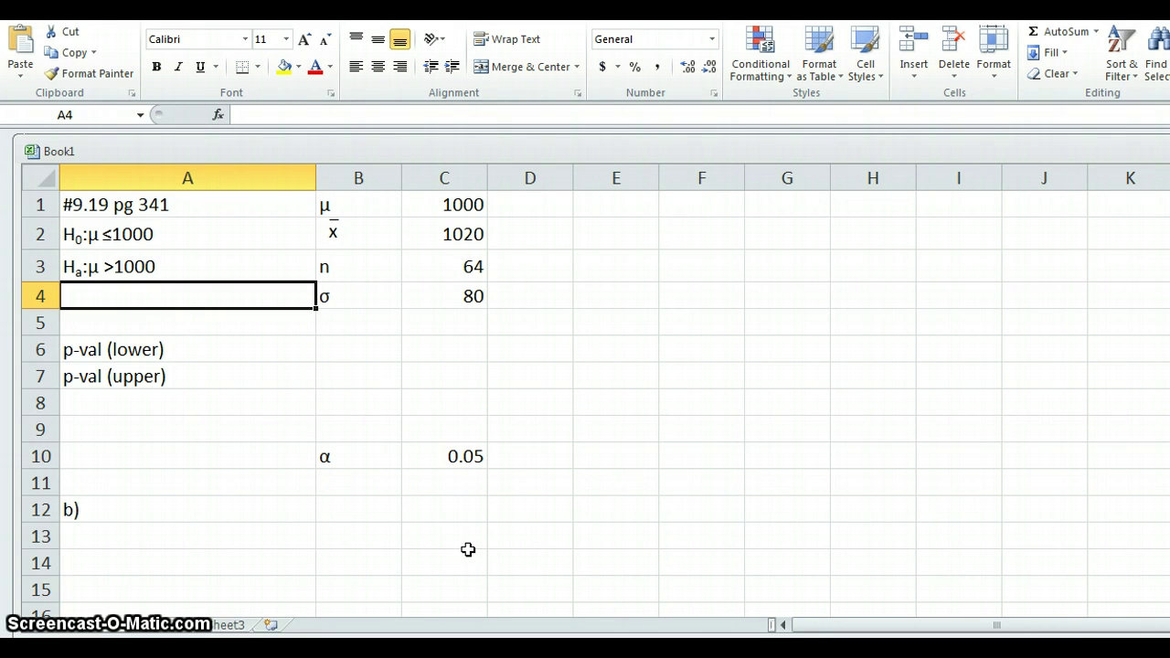
Review the hypotheses in A2:A3 and the given mean, sample mean, sample size and standard deviation in C1:C4
left_click(180, 235)
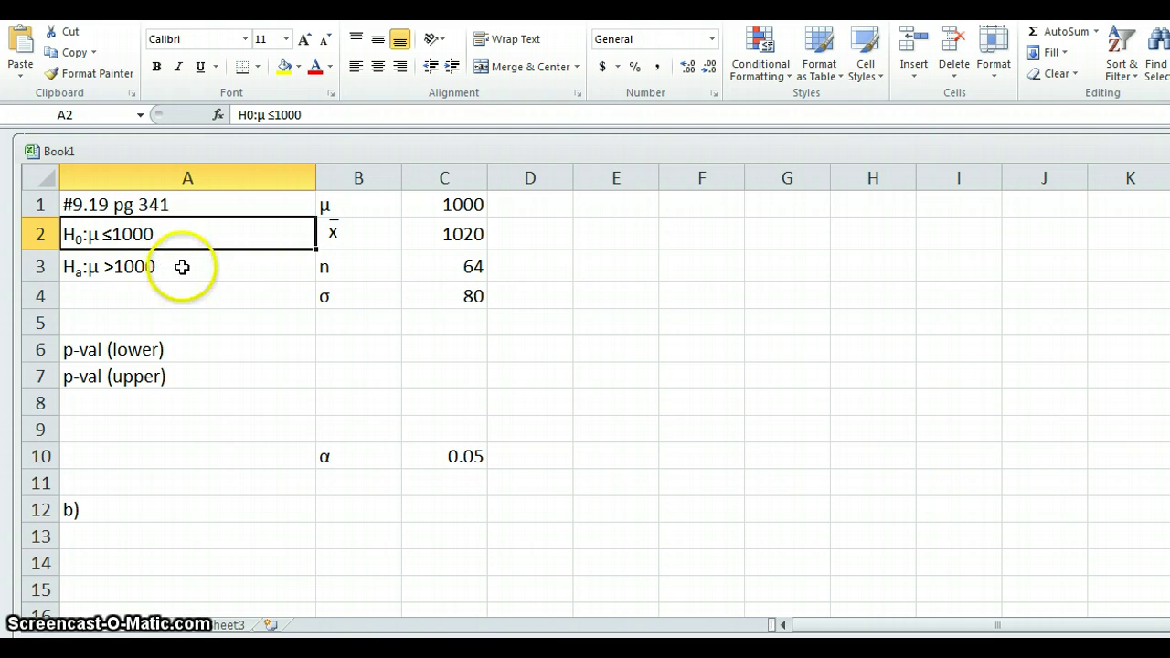
left_click(182, 267)
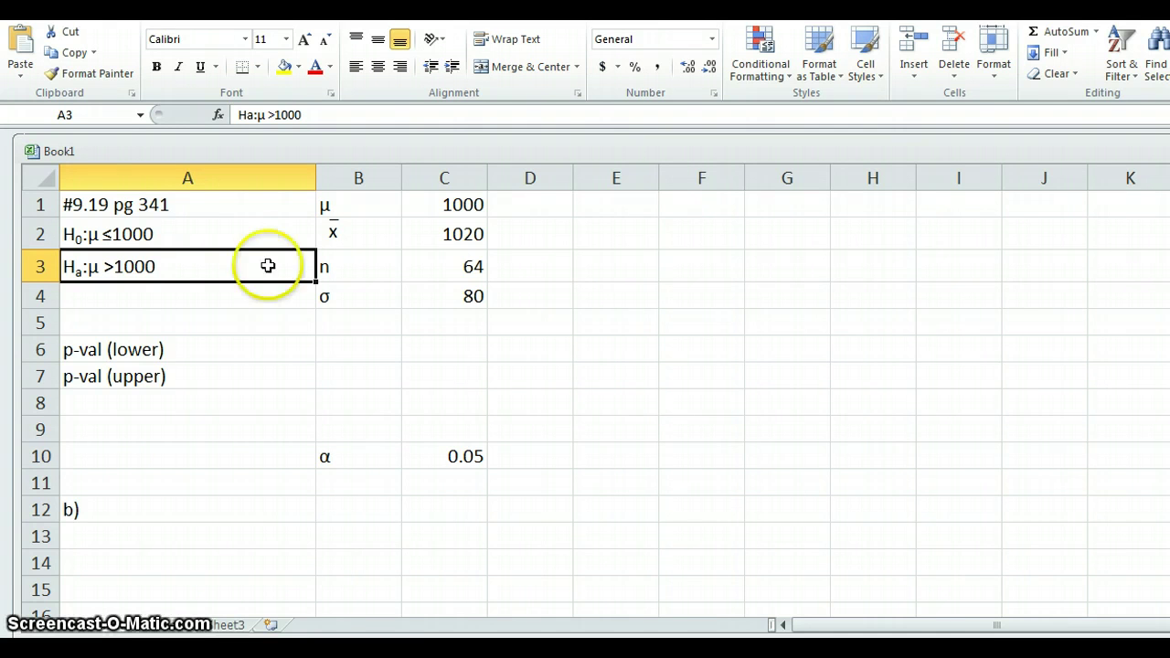
left_click(430, 212)
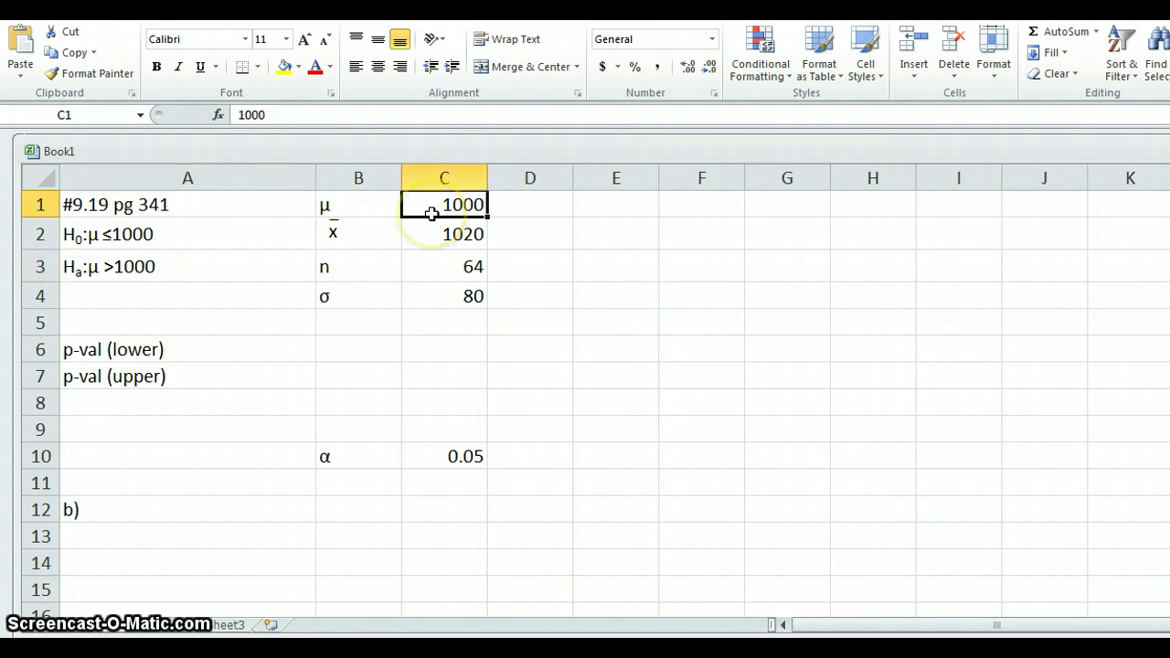
left_click(436, 267)
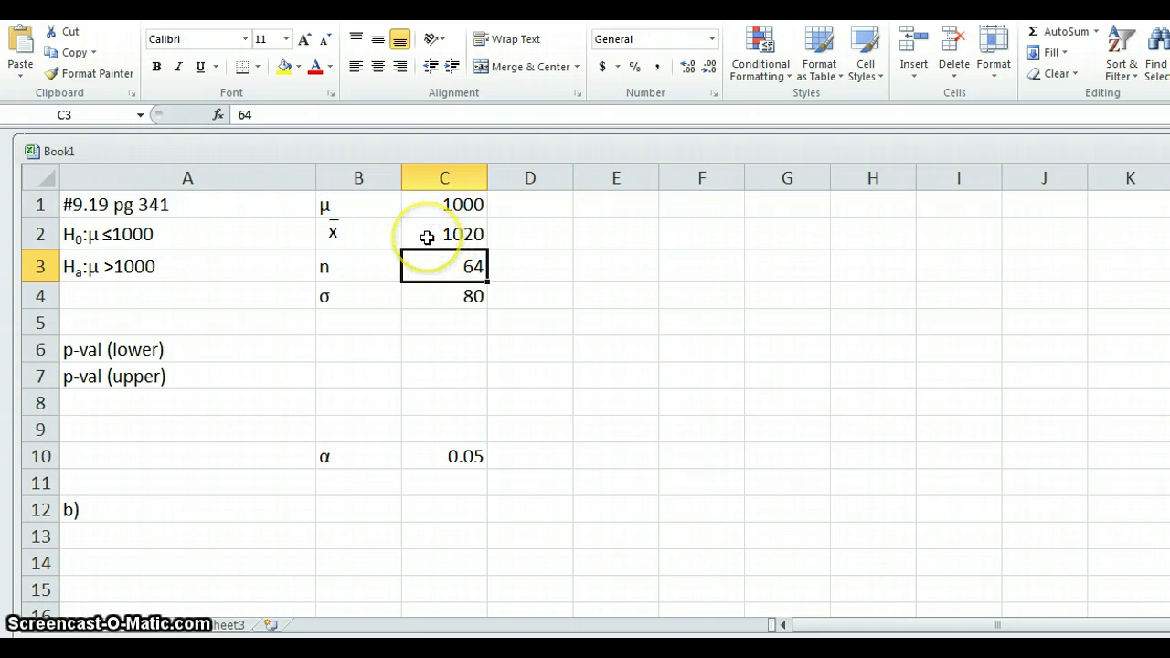
left_click(427, 236)
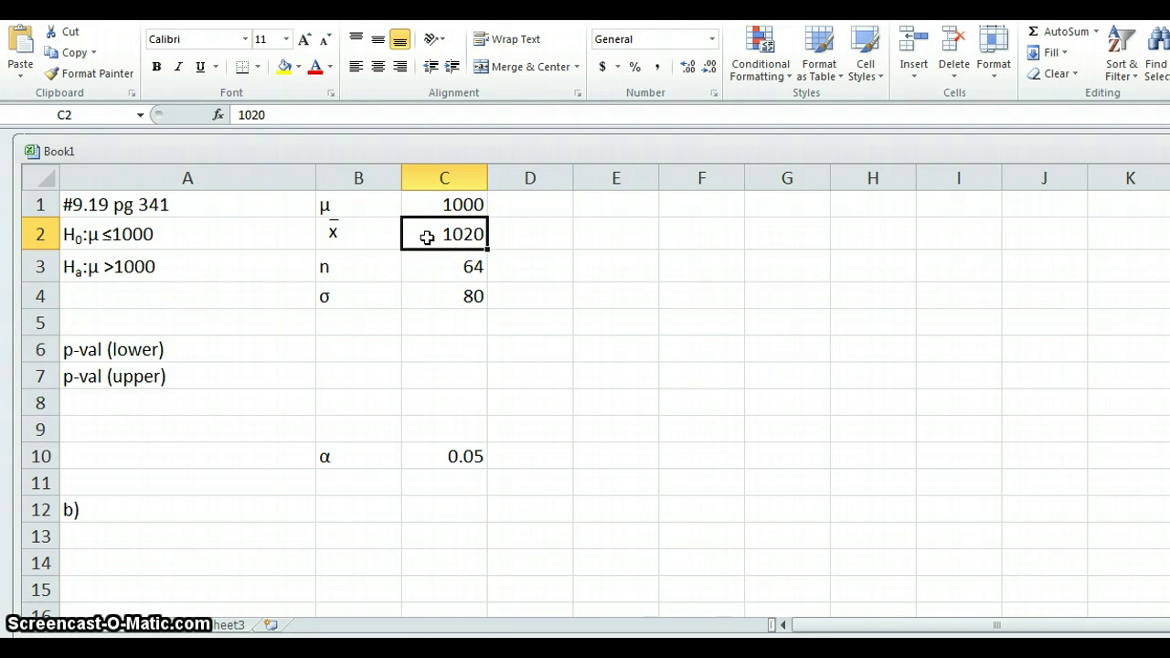
left_click(439, 300)
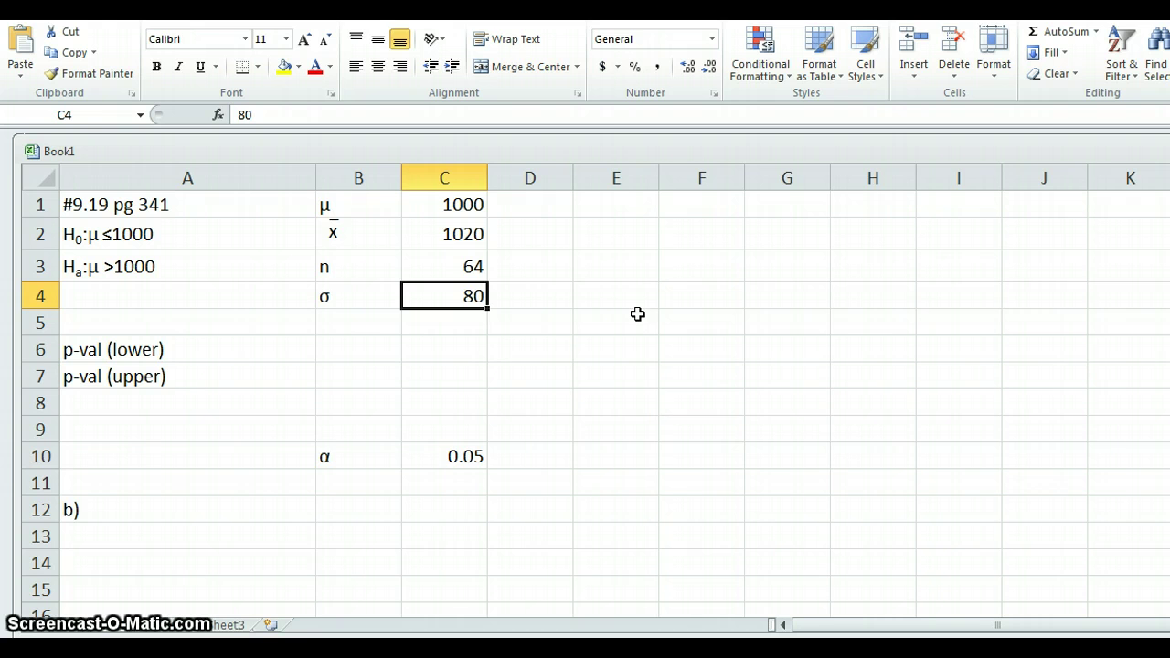
left_click(370, 348)
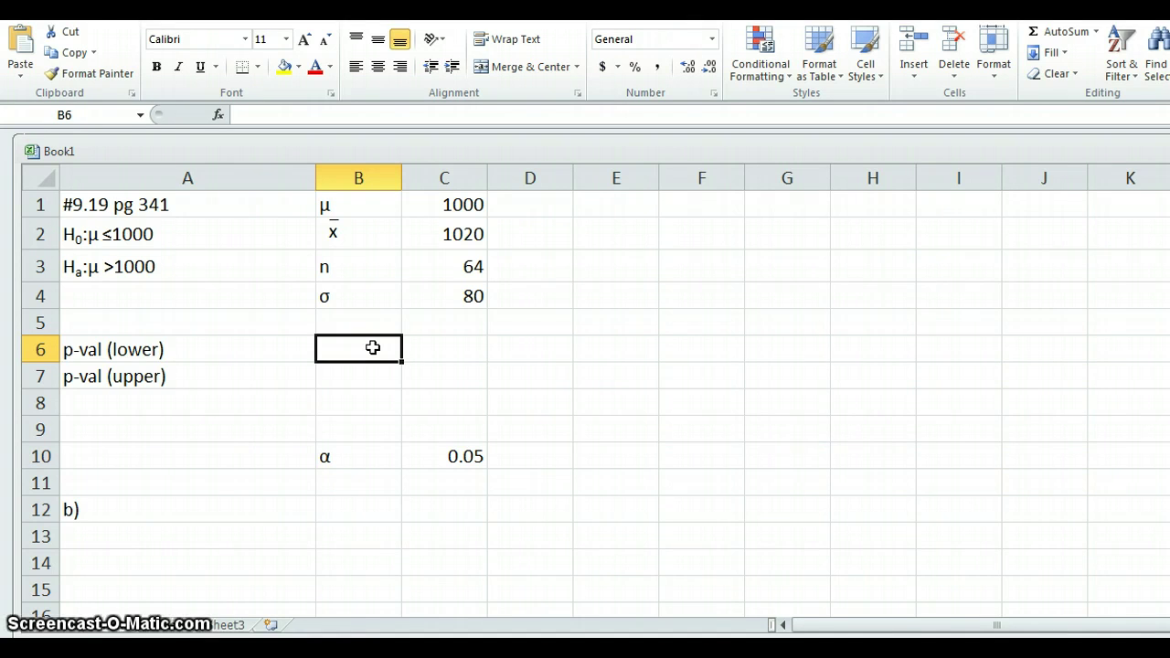
left_click(159, 266)
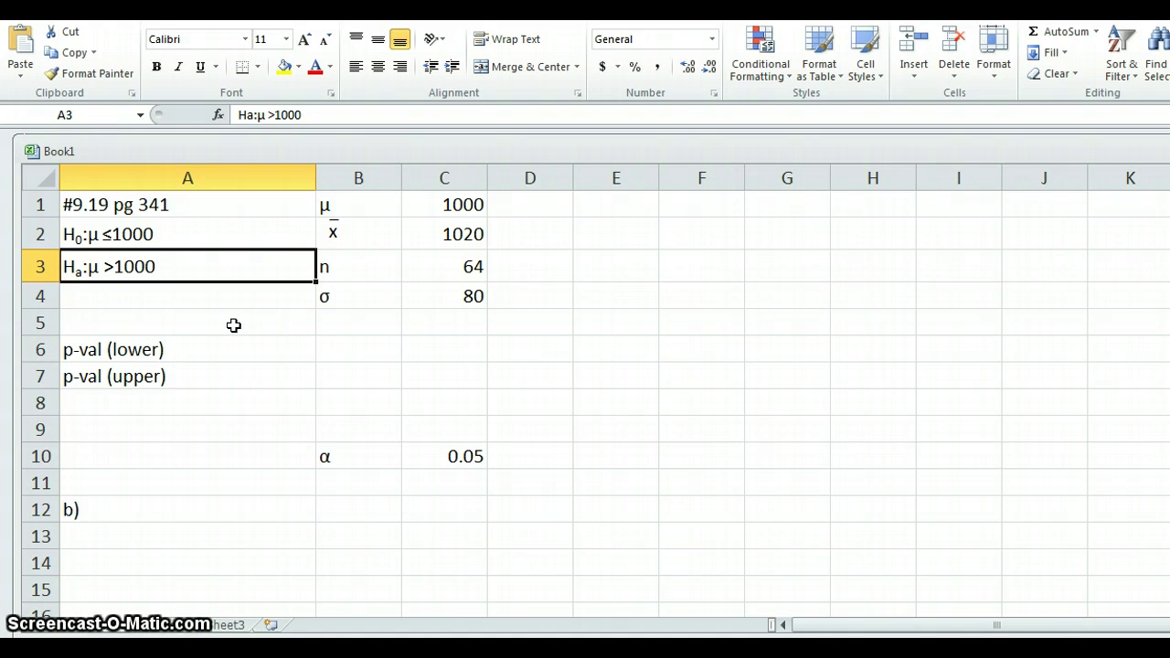
Insert the statistical function NORM.DIST into cell B6 for the lower p-value
left_click(373, 359)
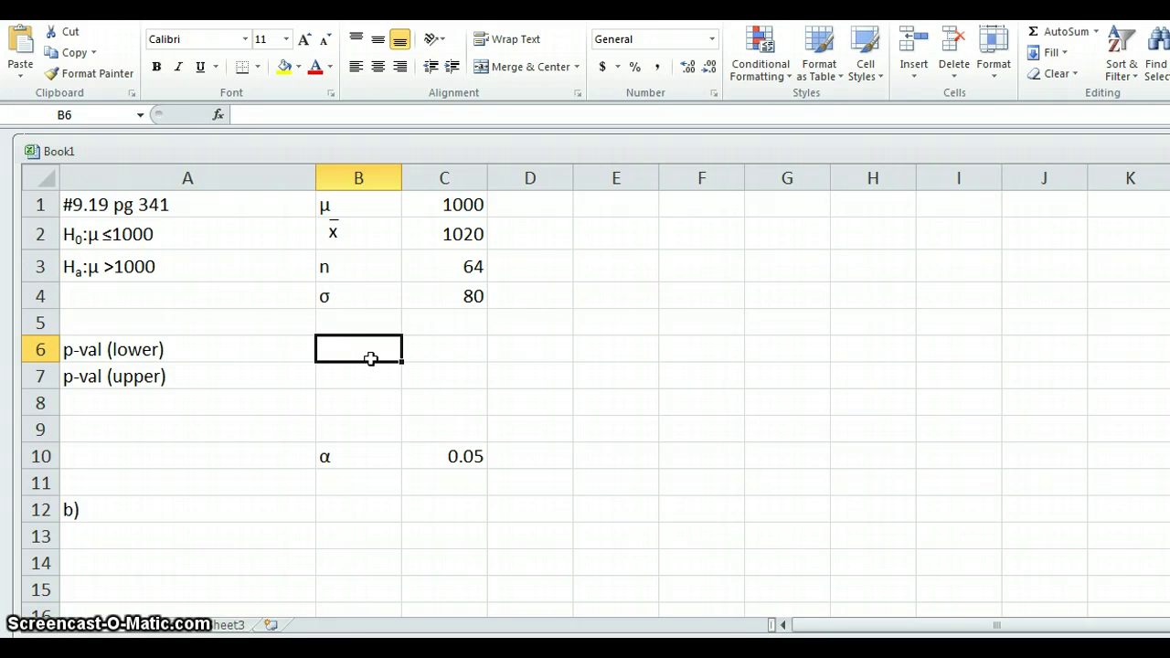
left_click(296, 221)
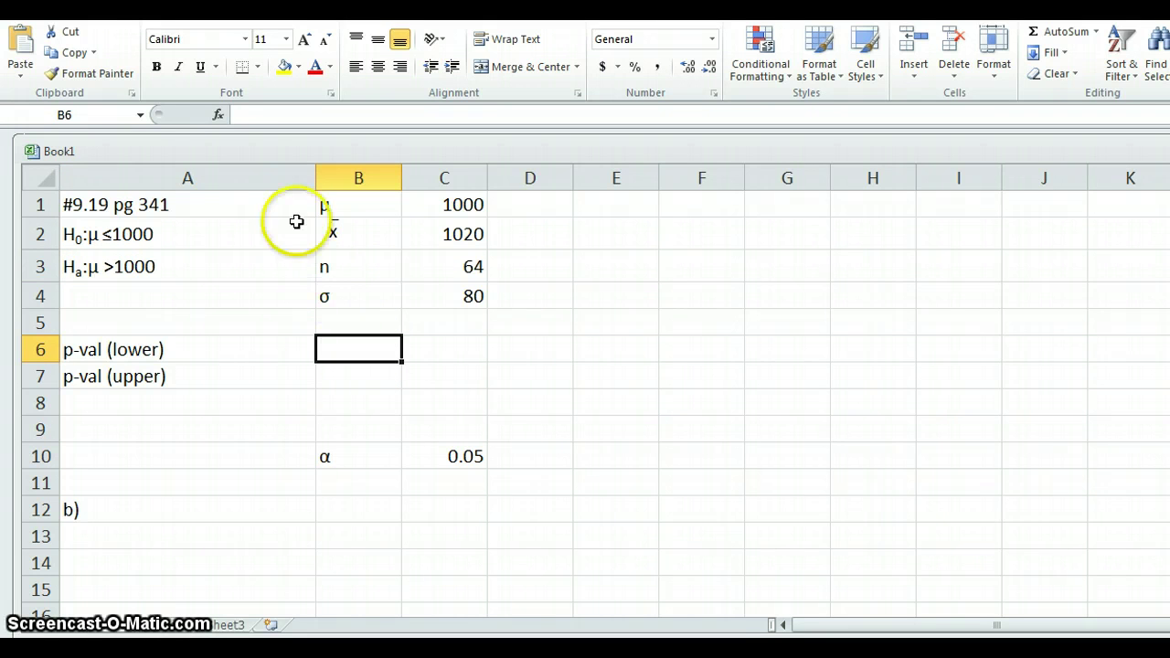
left_click(218, 116)
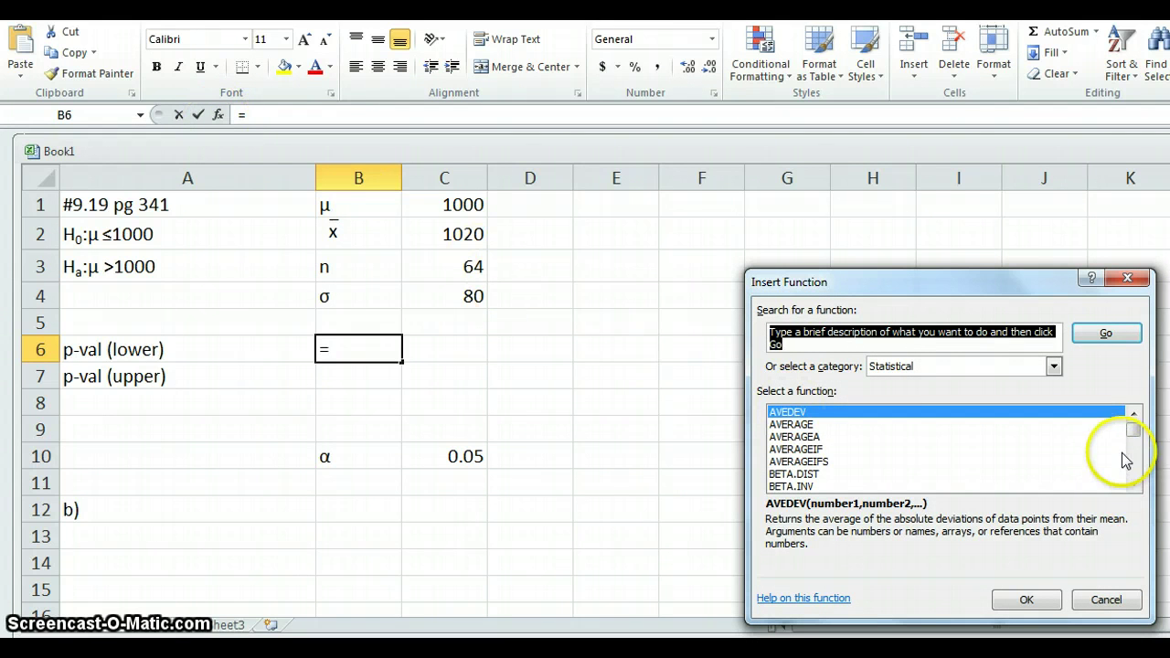
left_click_drag(1135, 438, 1132, 462)
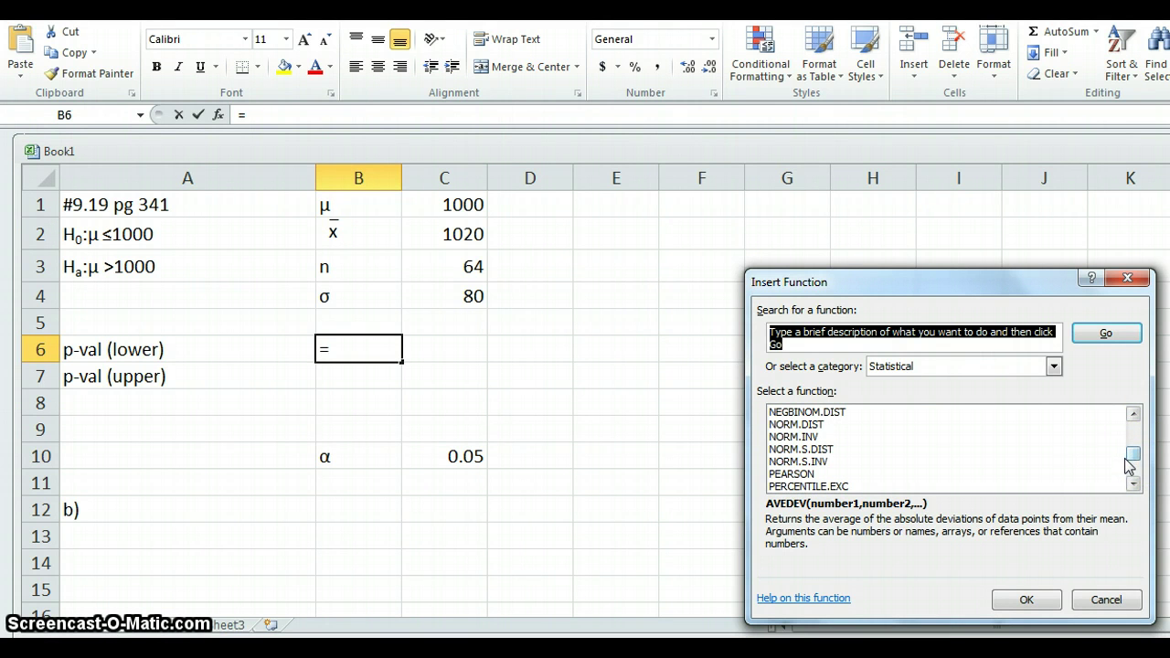
left_click(823, 425)
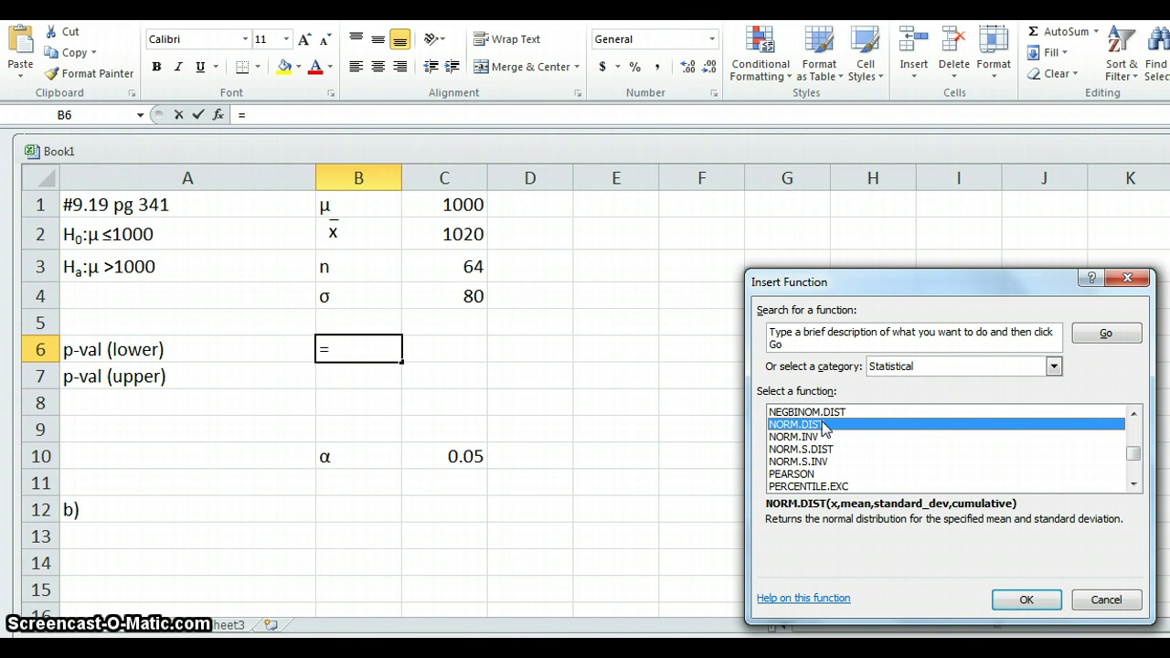
left_click(1024, 600)
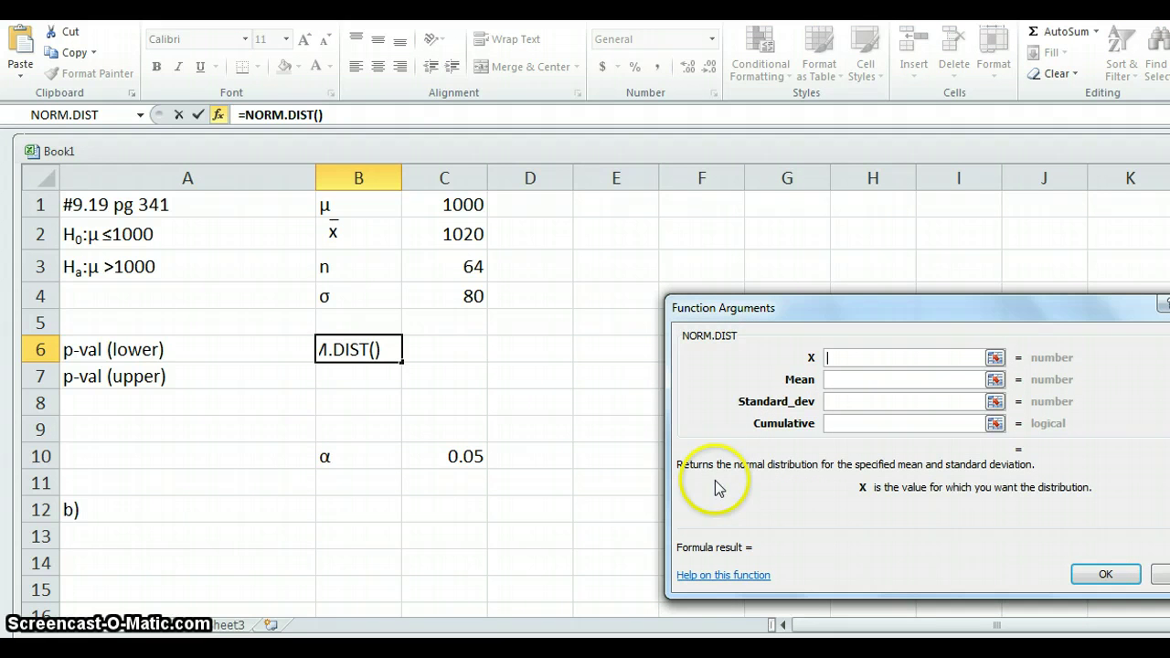
Set the NORM.DIST X argument to the sample mean in C2 and the Mean argument to C1
left_click(467, 235)
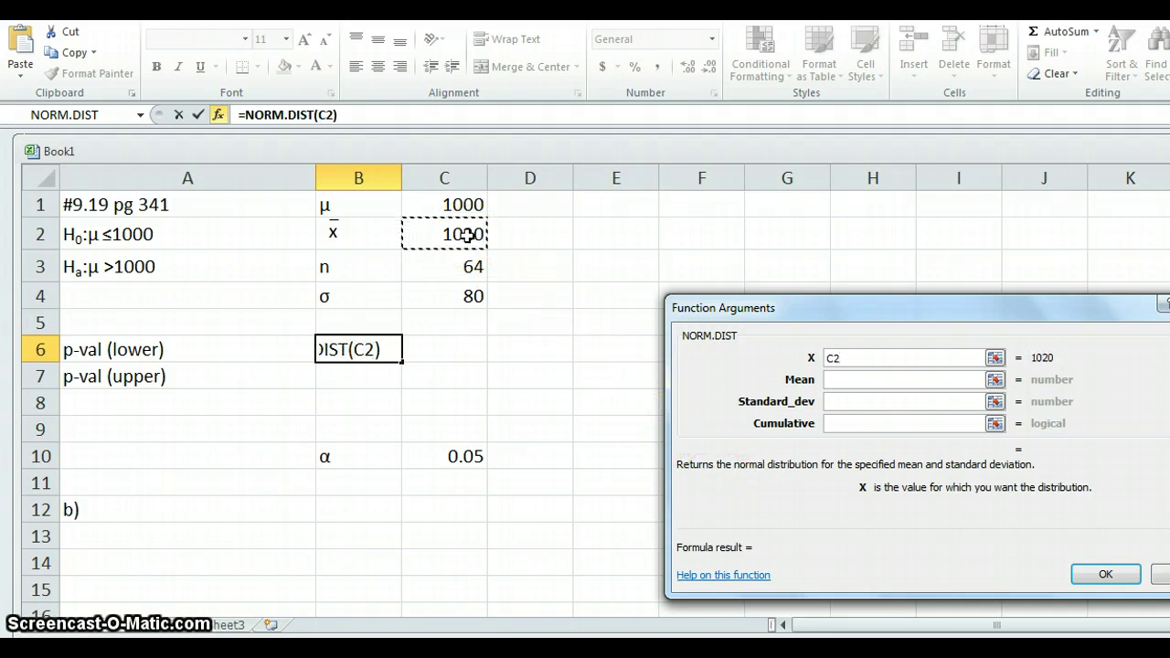
left_click(848, 379)
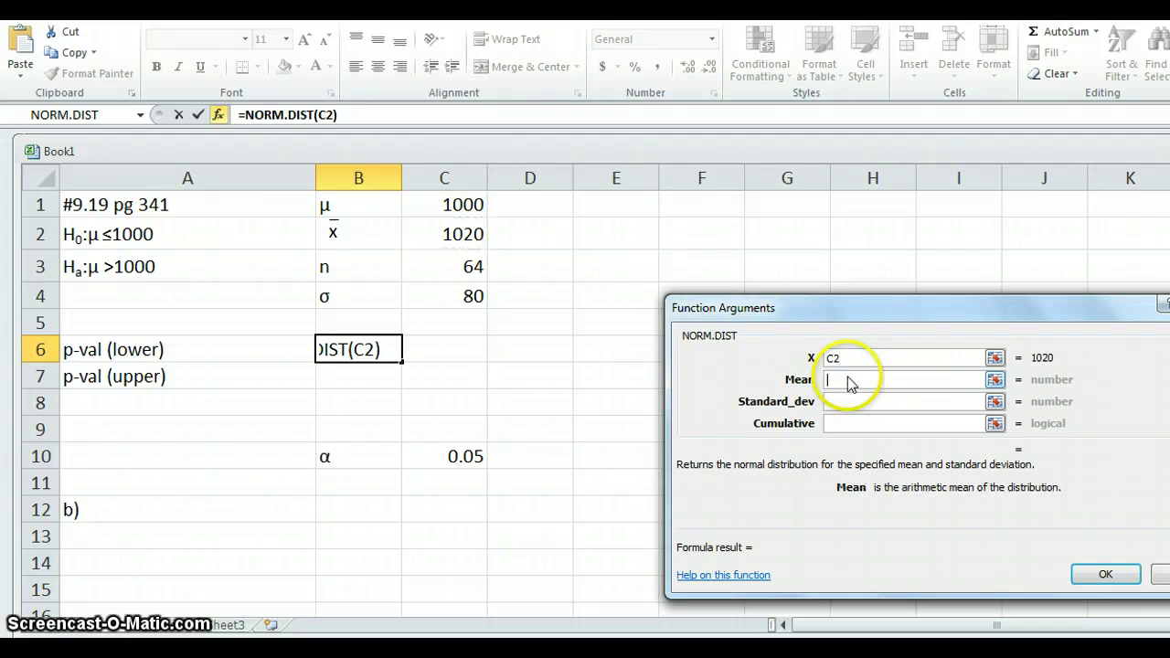
left_click(457, 203)
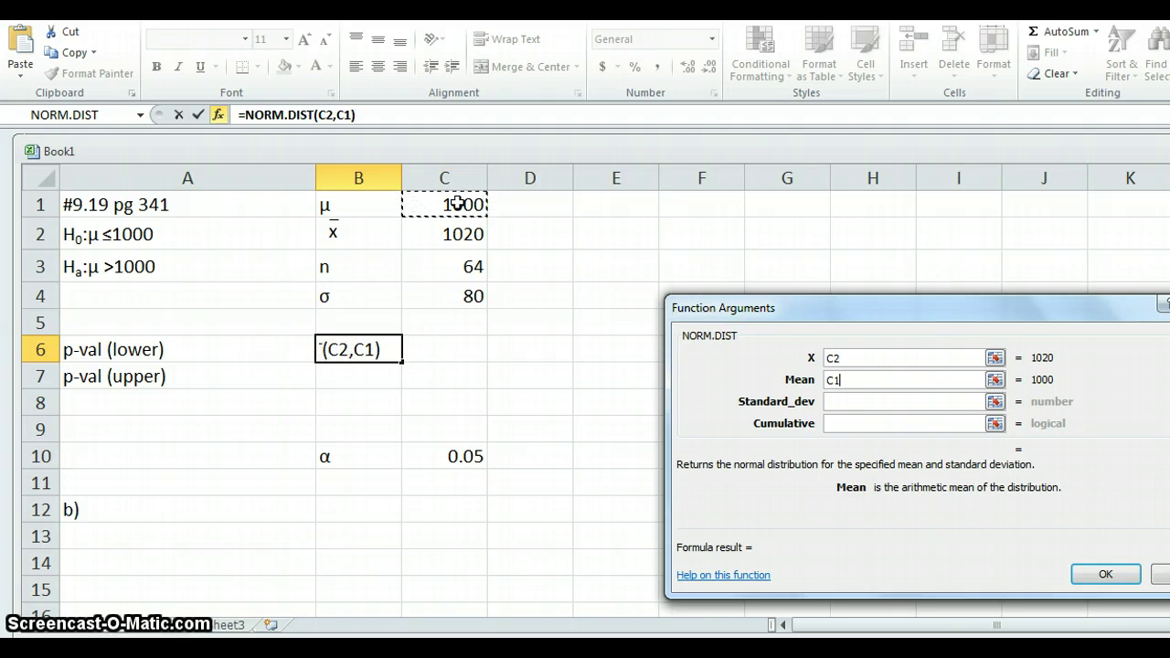
Set the Standard_dev argument to the standard error, C4/SQRT(C3)
left_click_drag(884, 312, 800, 298)
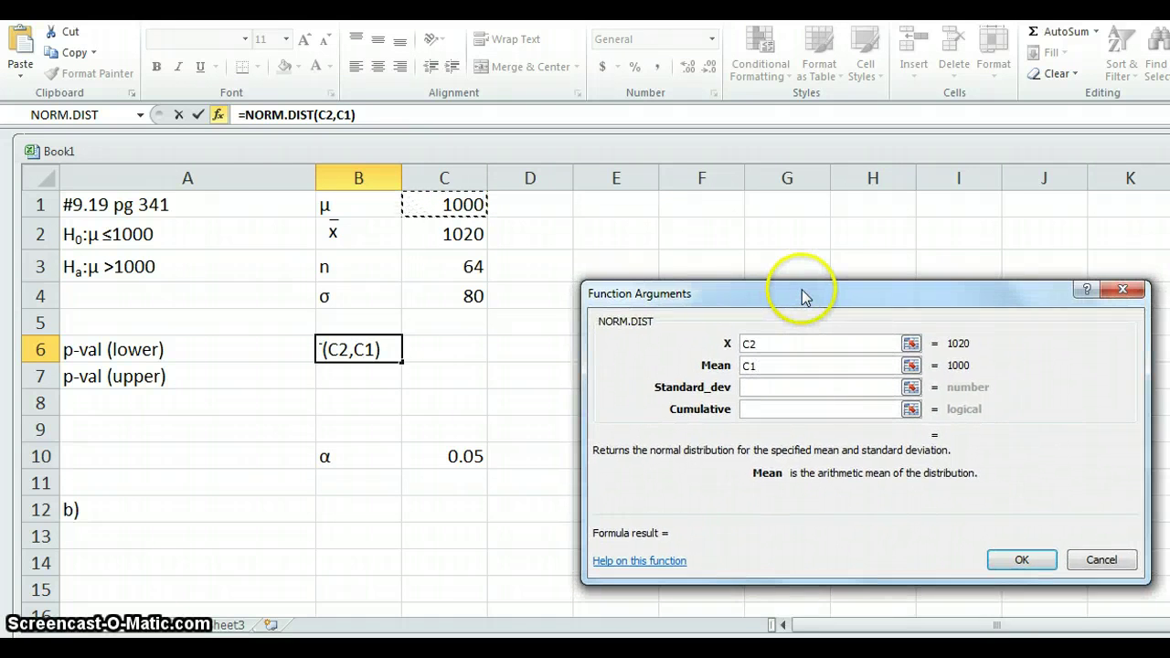
left_click(771, 388)
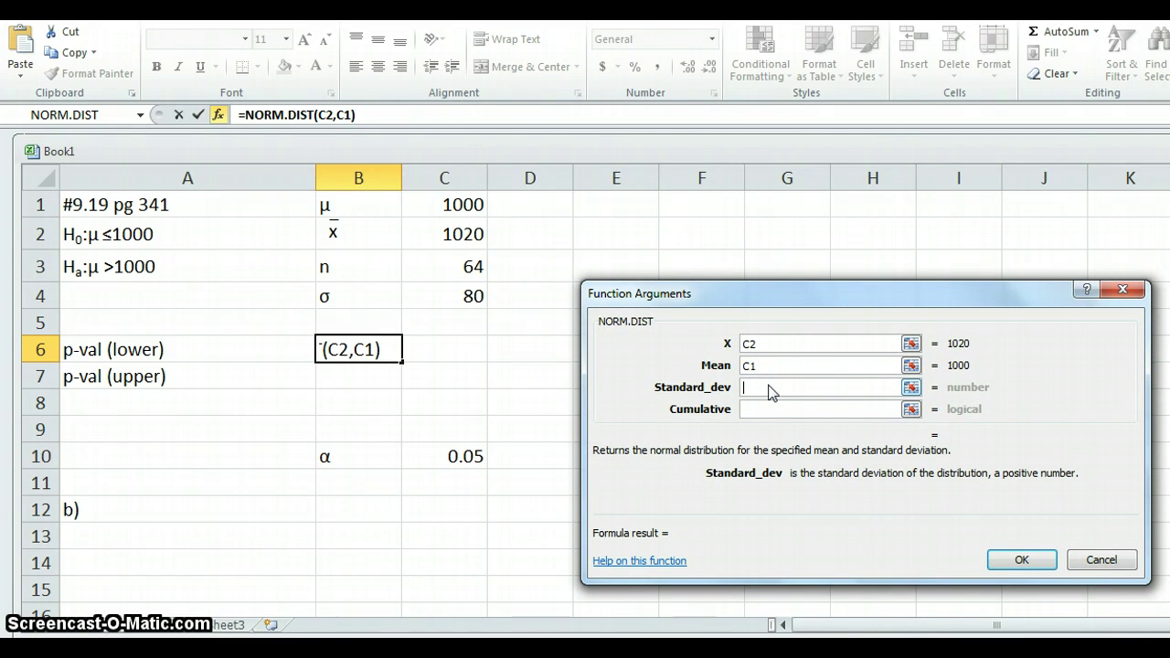
left_click_drag(770, 392, 779, 410)
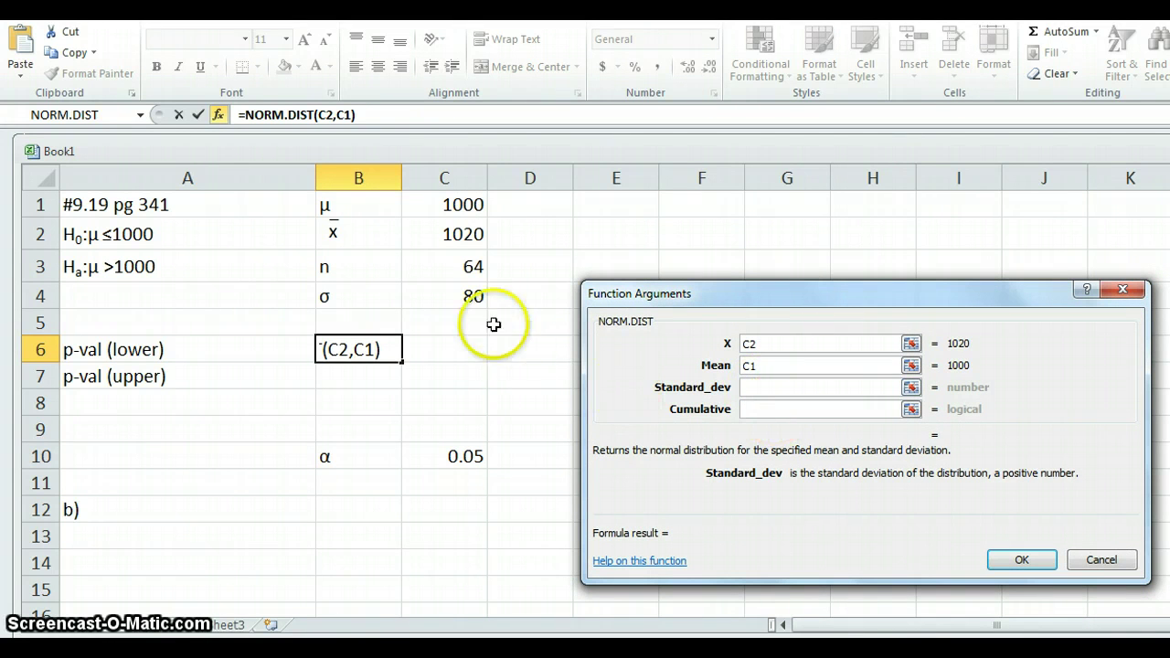
left_click(471, 296)
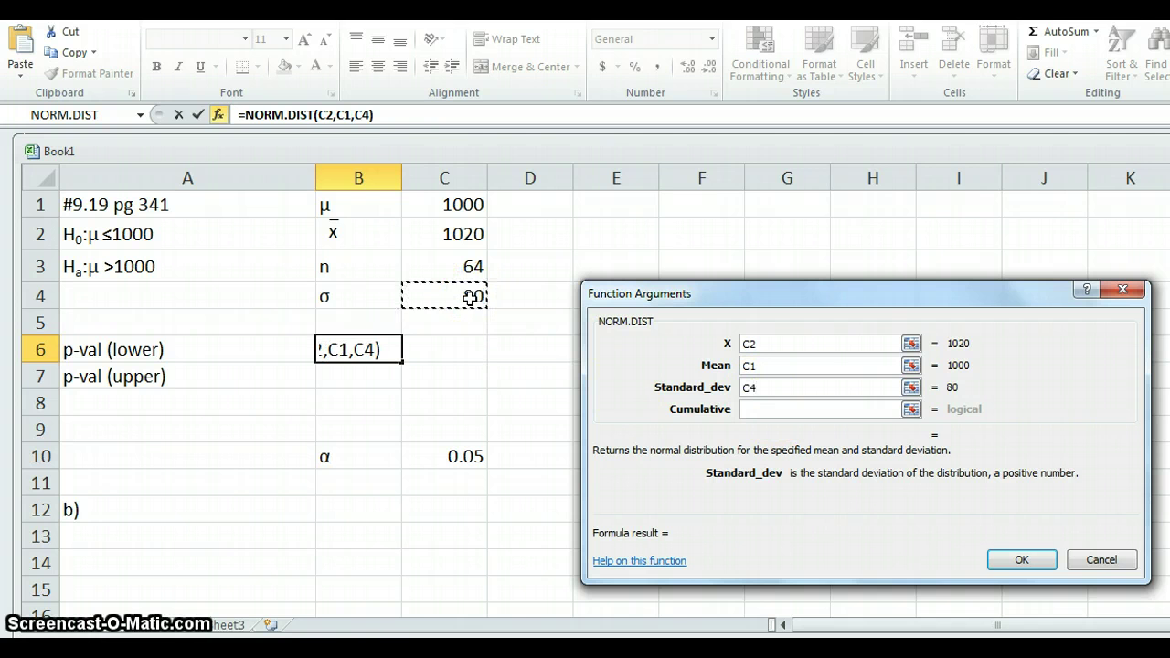
type("/S")
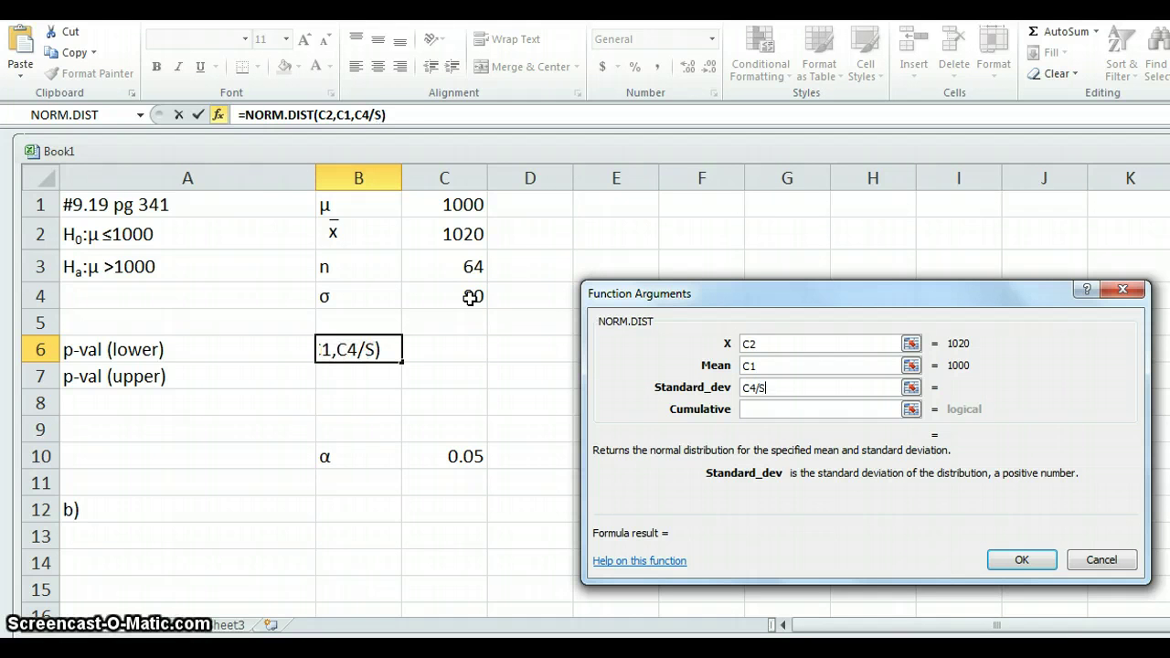
type("QRT(")
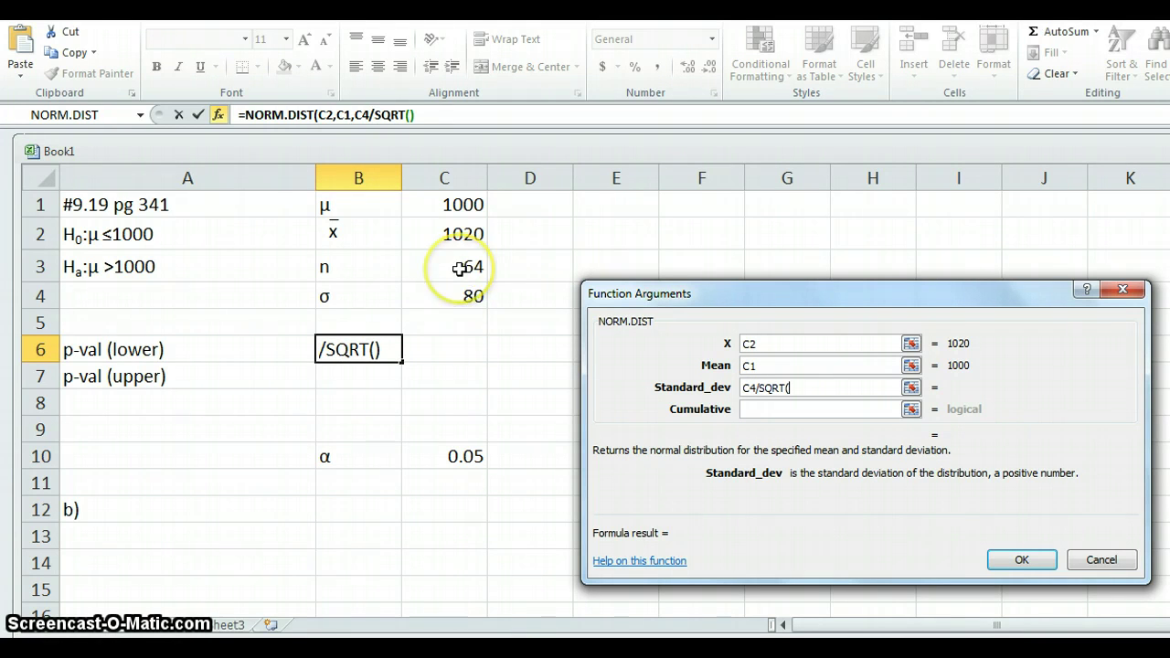
left_click(459, 268)
type(")")
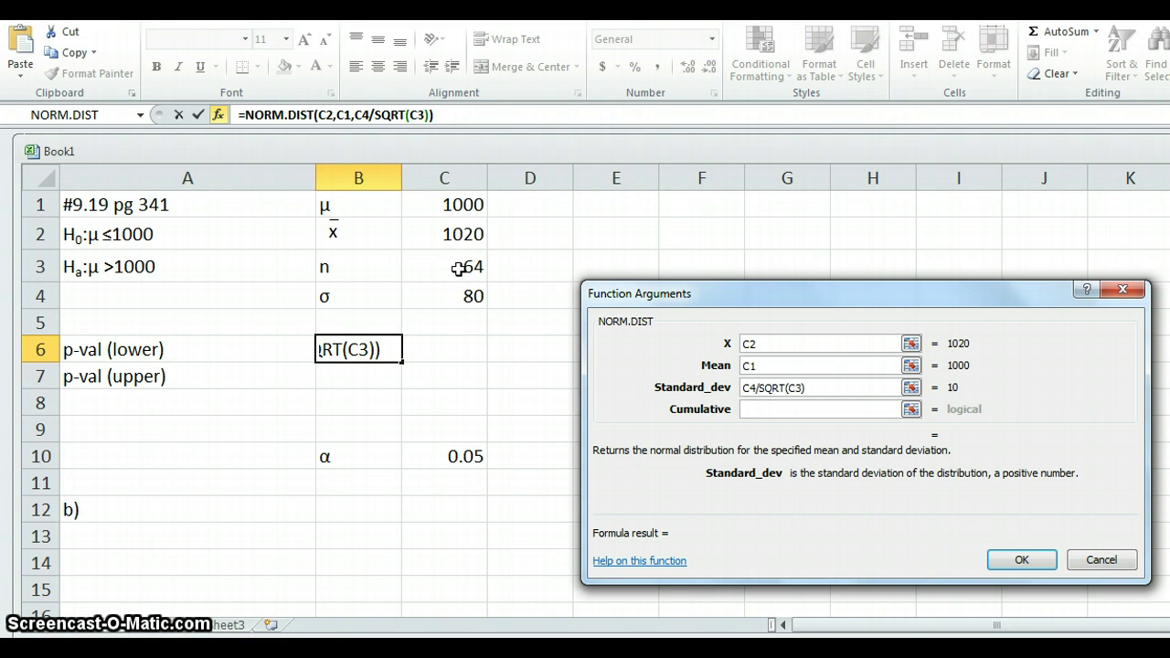
Set the Cumulative argument to 1 and enter the finished NORM.DIST formula in B6
left_click(791, 409)
type("1")
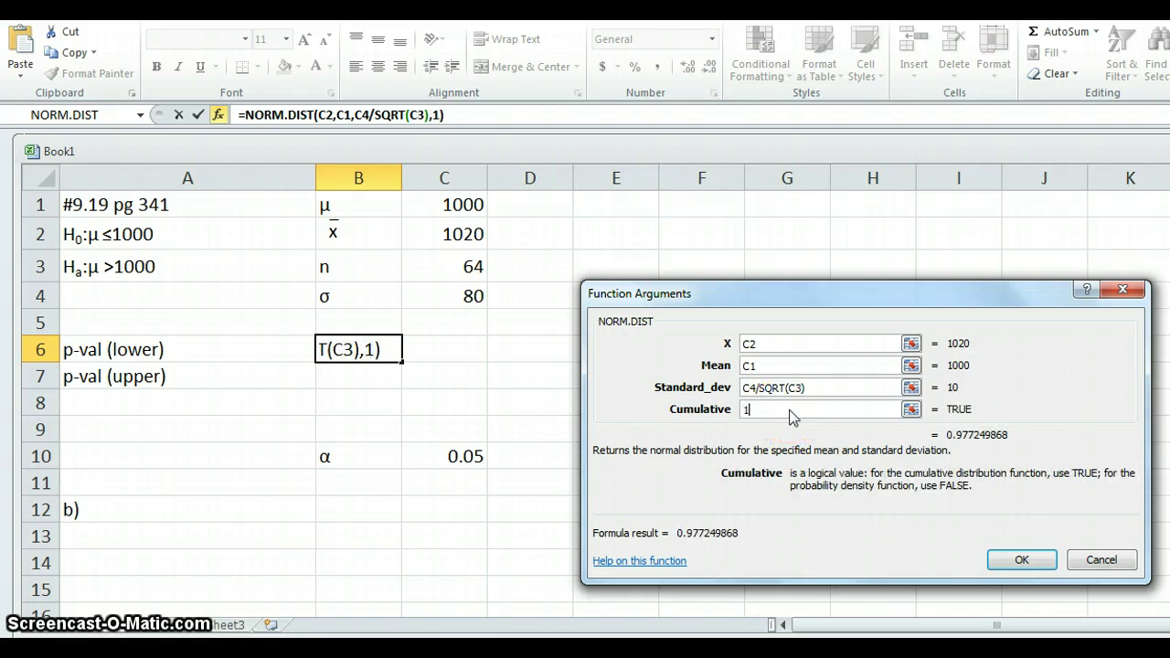
left_click(1033, 557)
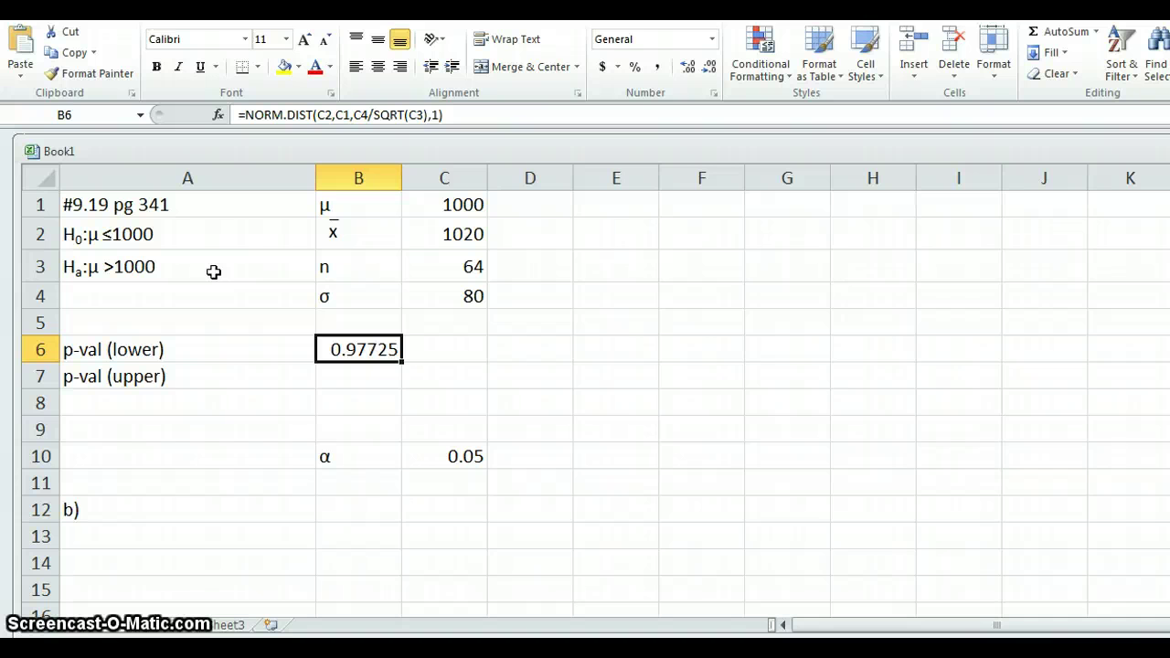
left_click(335, 347)
Calculate the upper p-value in cell B7 with the formula =1-B6
left_click(355, 375)
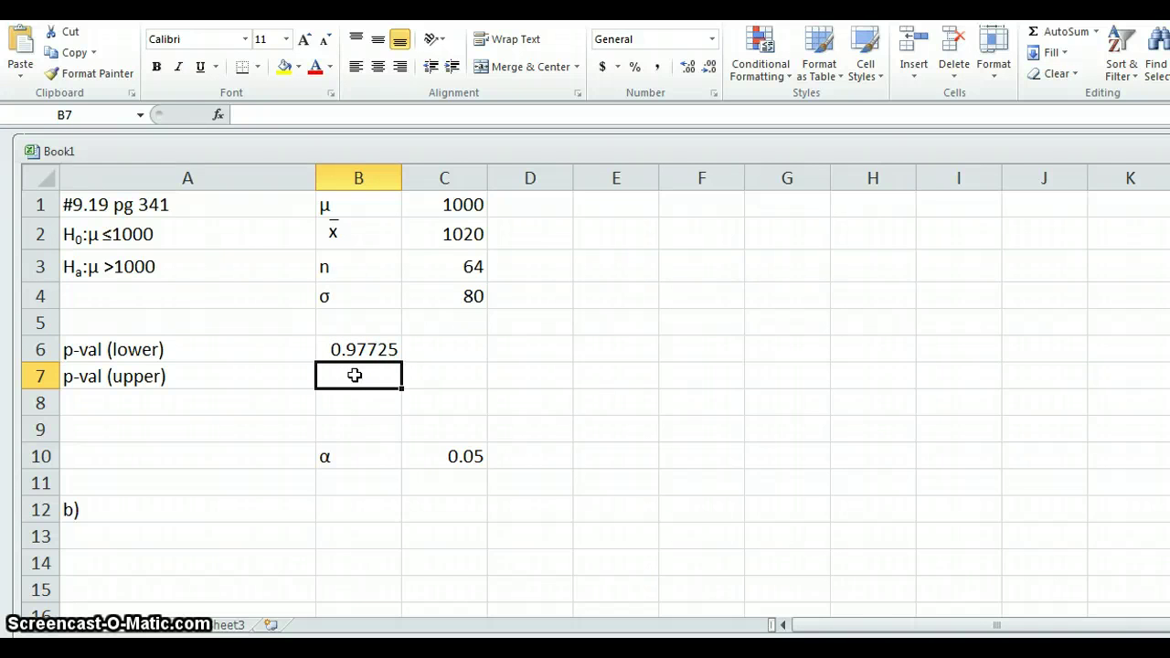
type("=1")
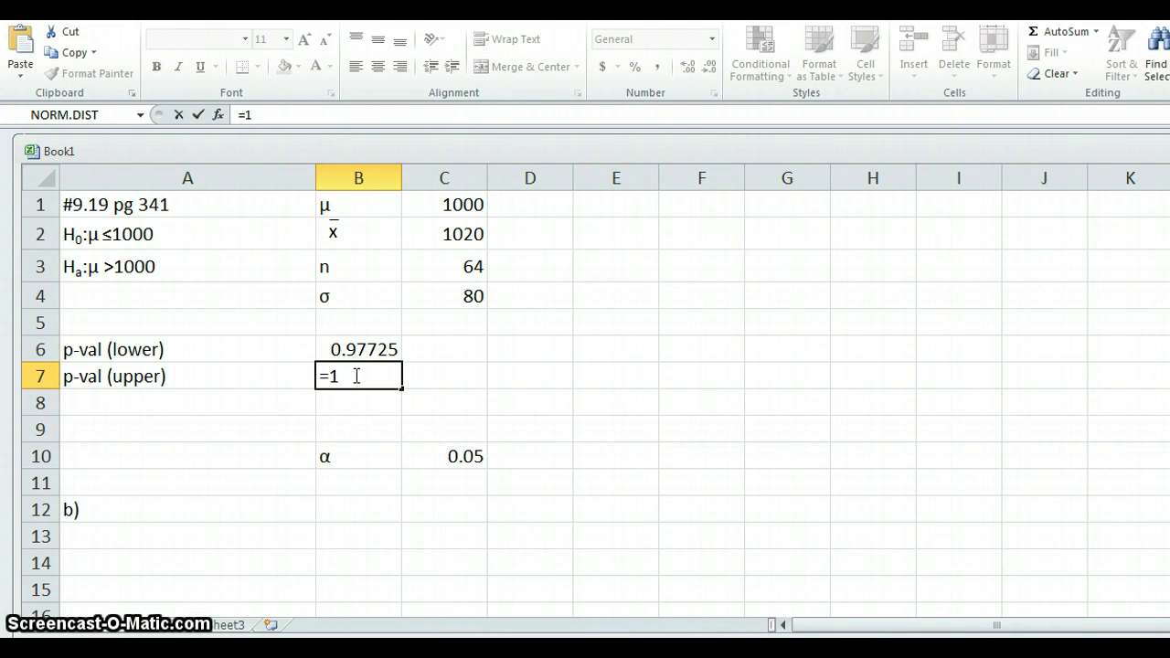
type("-")
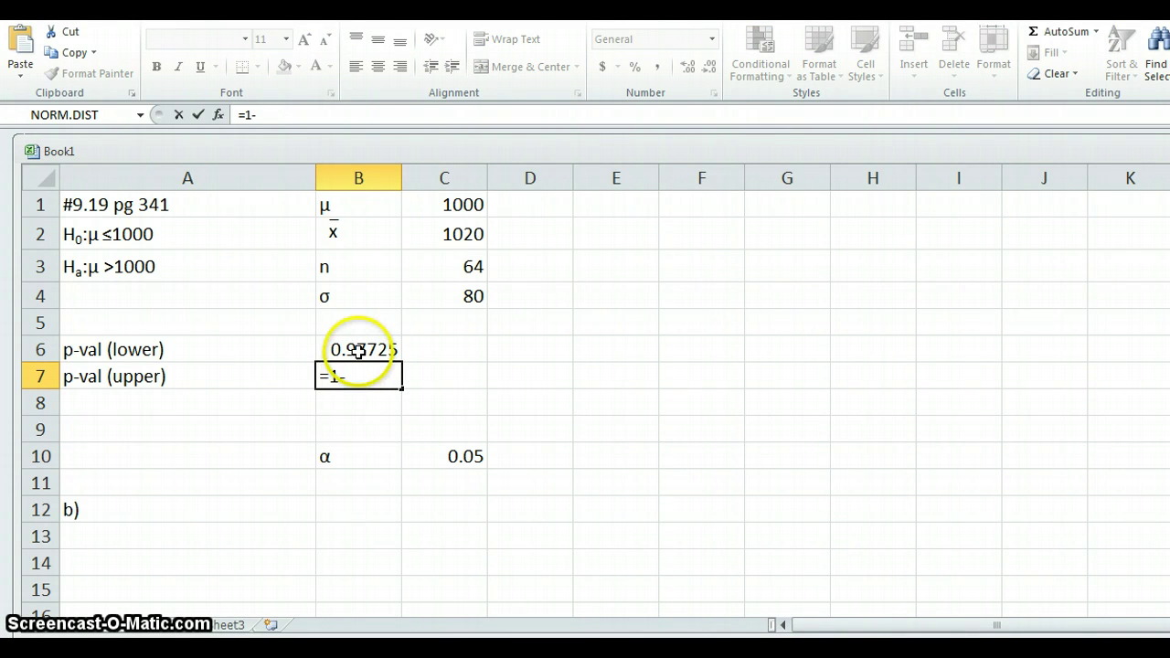
left_click(357, 350)
key("Return")
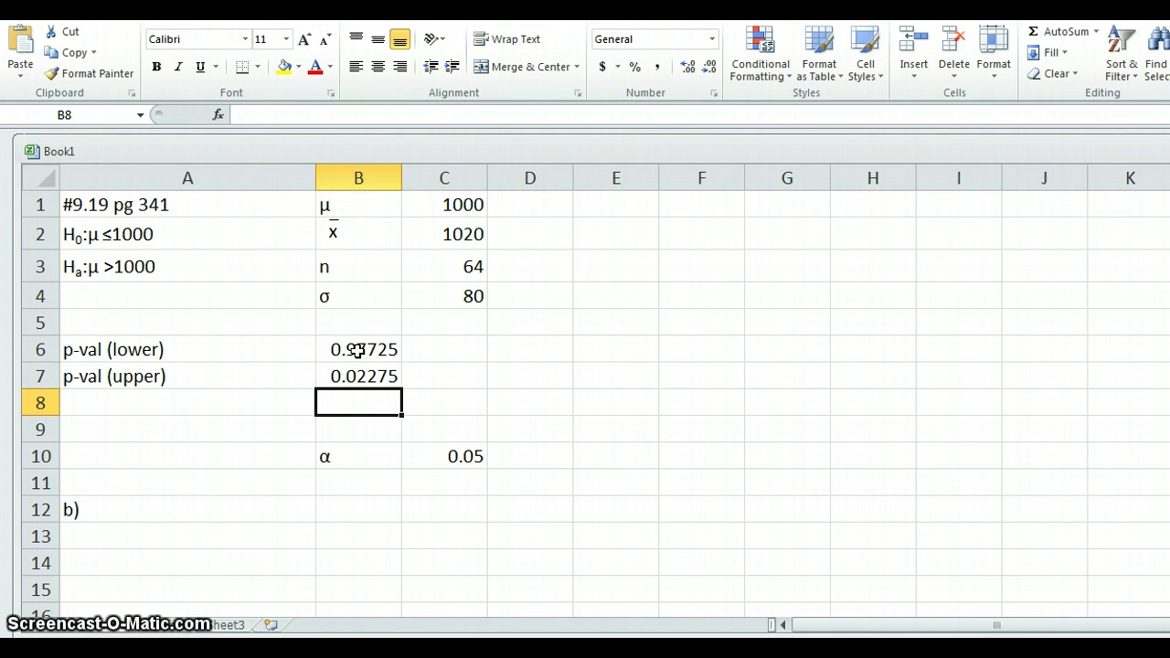
Compare the upper p-value in B7 with the significance level α in C10
left_click(364, 382)
left_click(364, 382)
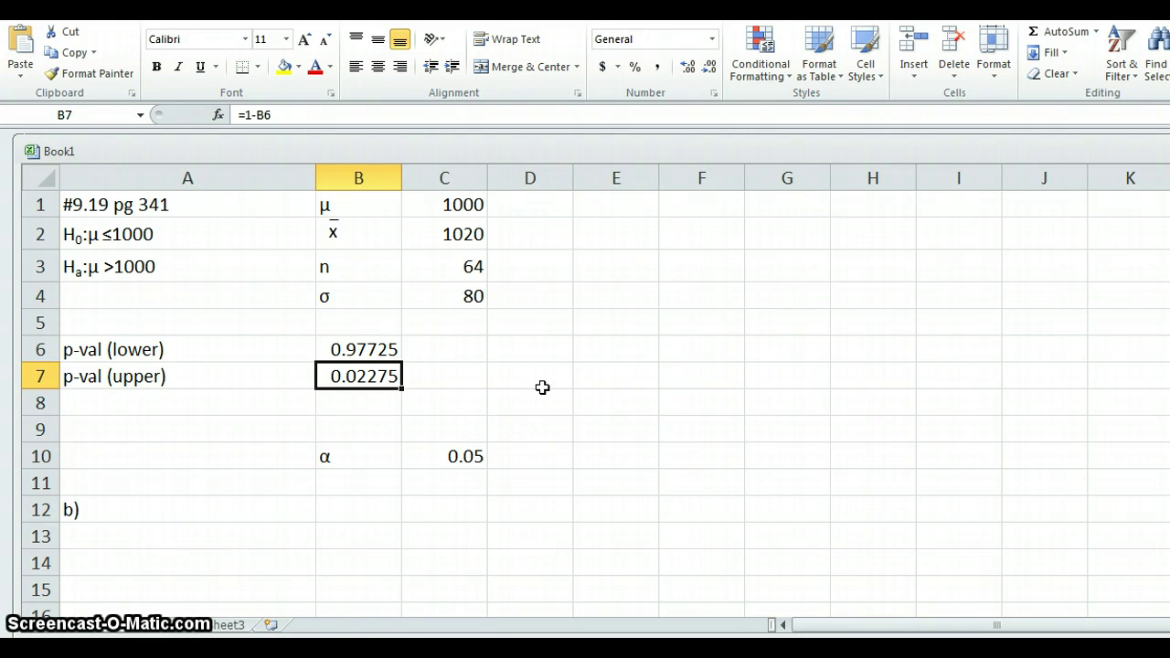
left_click(460, 456)
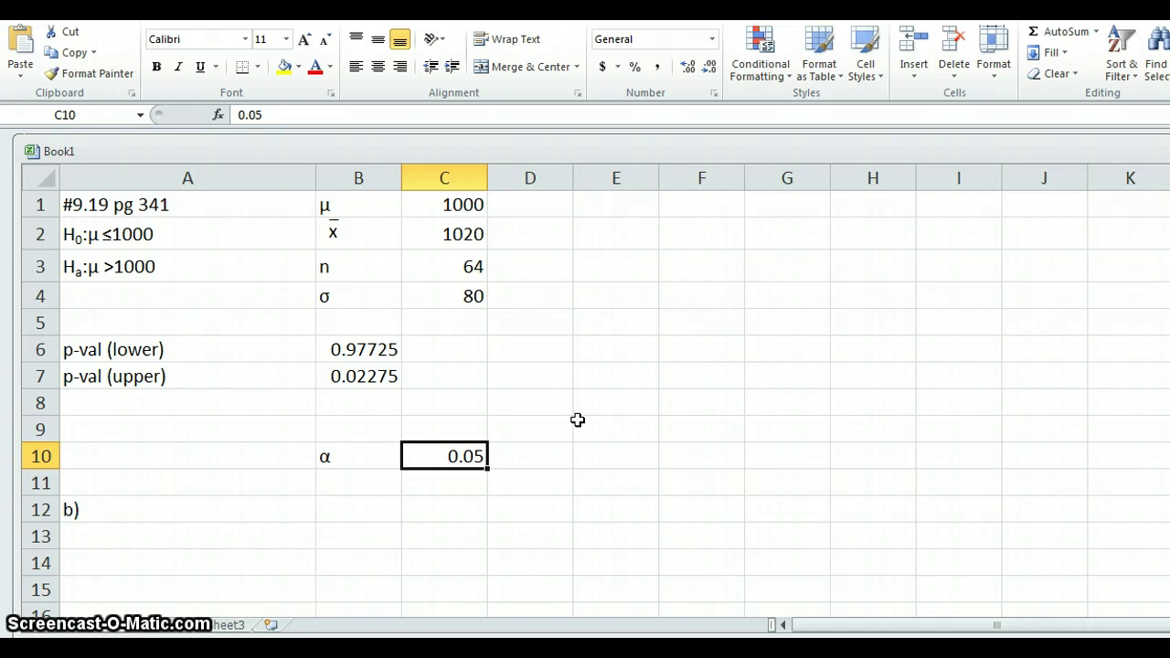
left_click(428, 454)
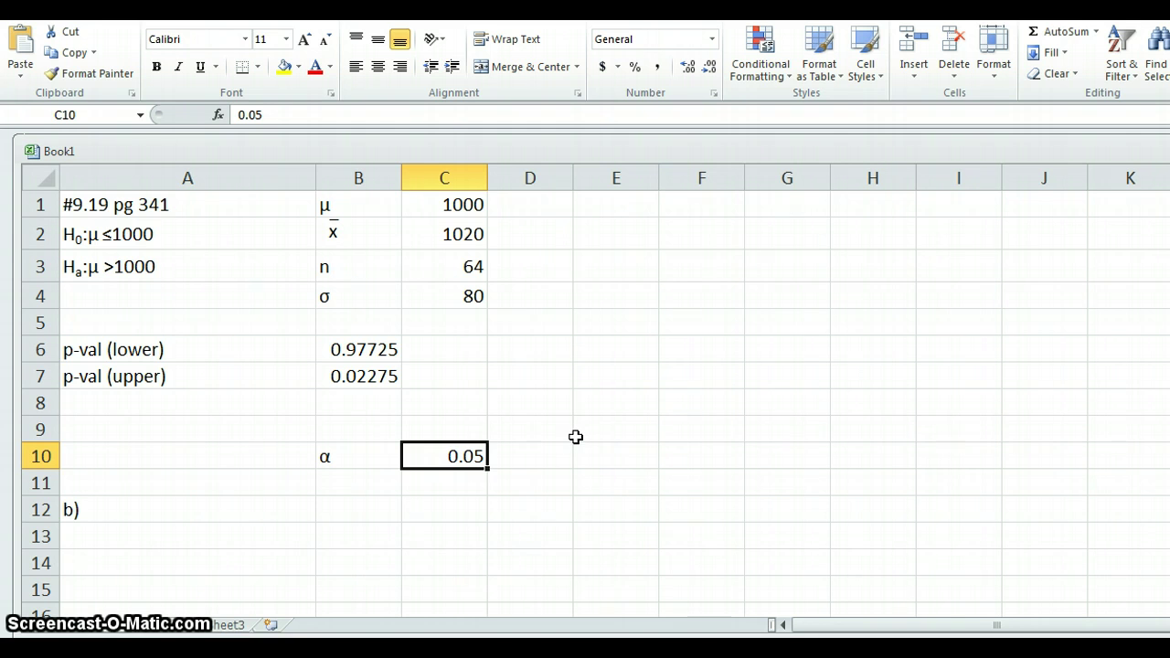
left_click(386, 378)
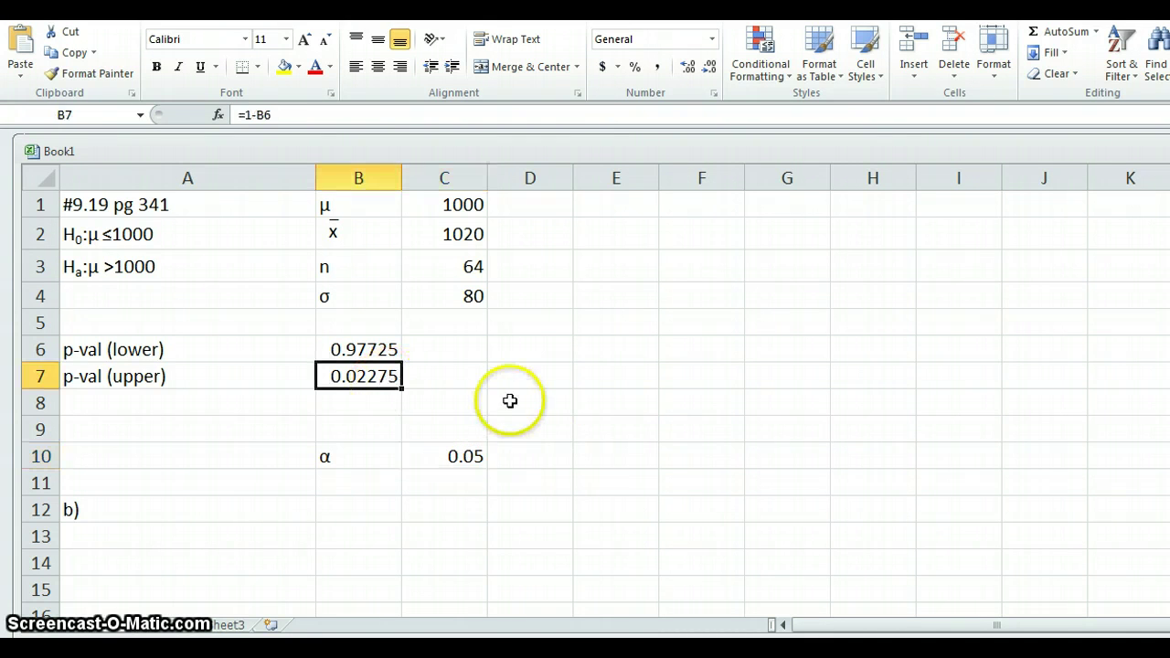
left_click(456, 461)
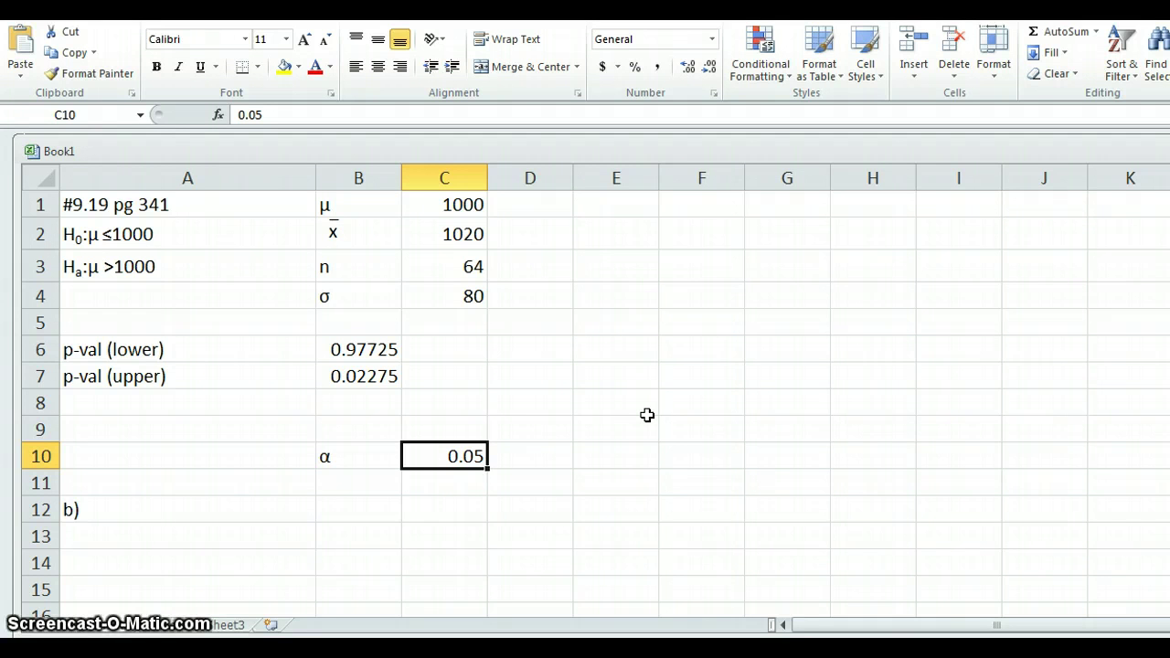
Complete the part b) answer in cell A12 so that it reads "b) Reject null hyp"
left_click(425, 474)
left_click(214, 512)
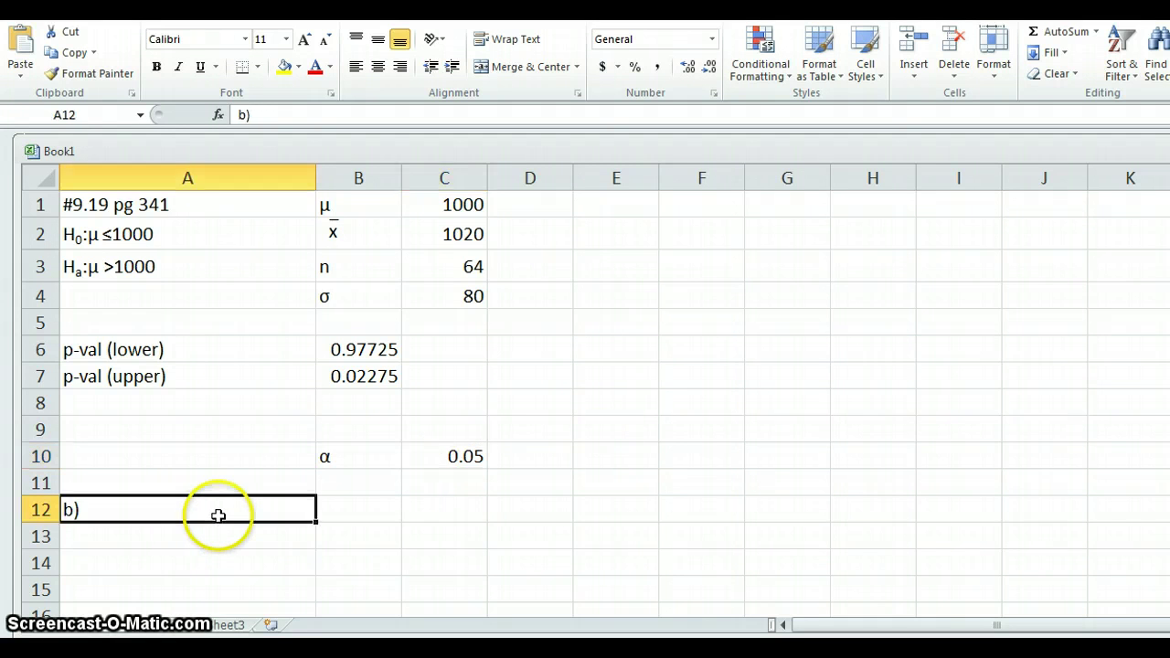
left_click(322, 115)
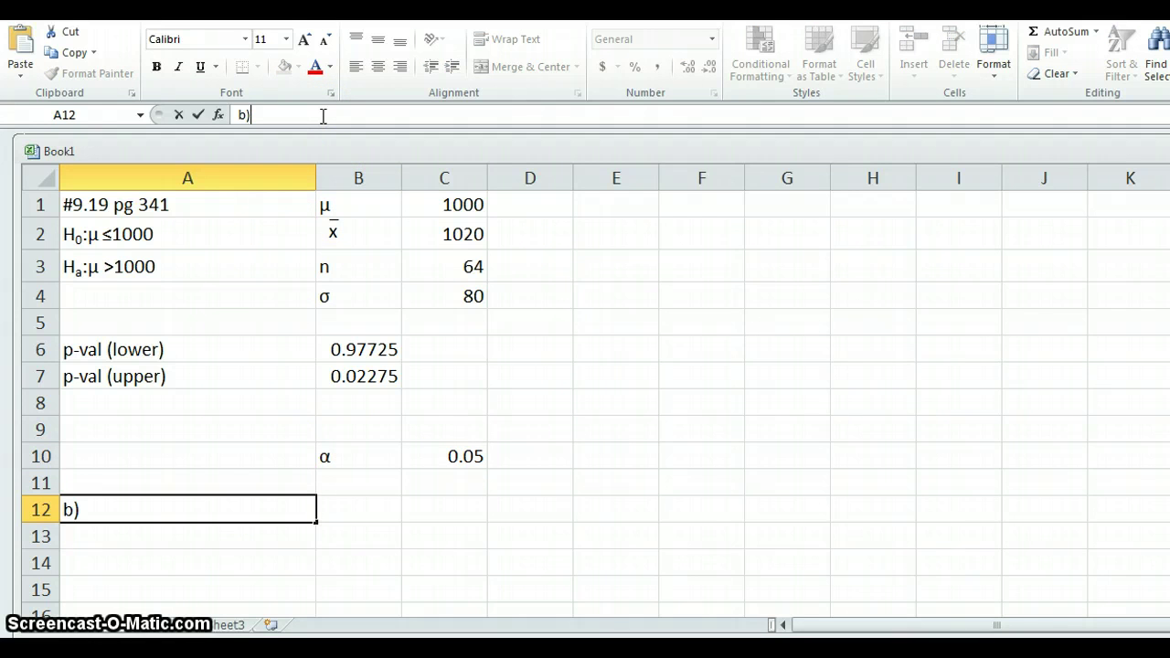
type("Rej")
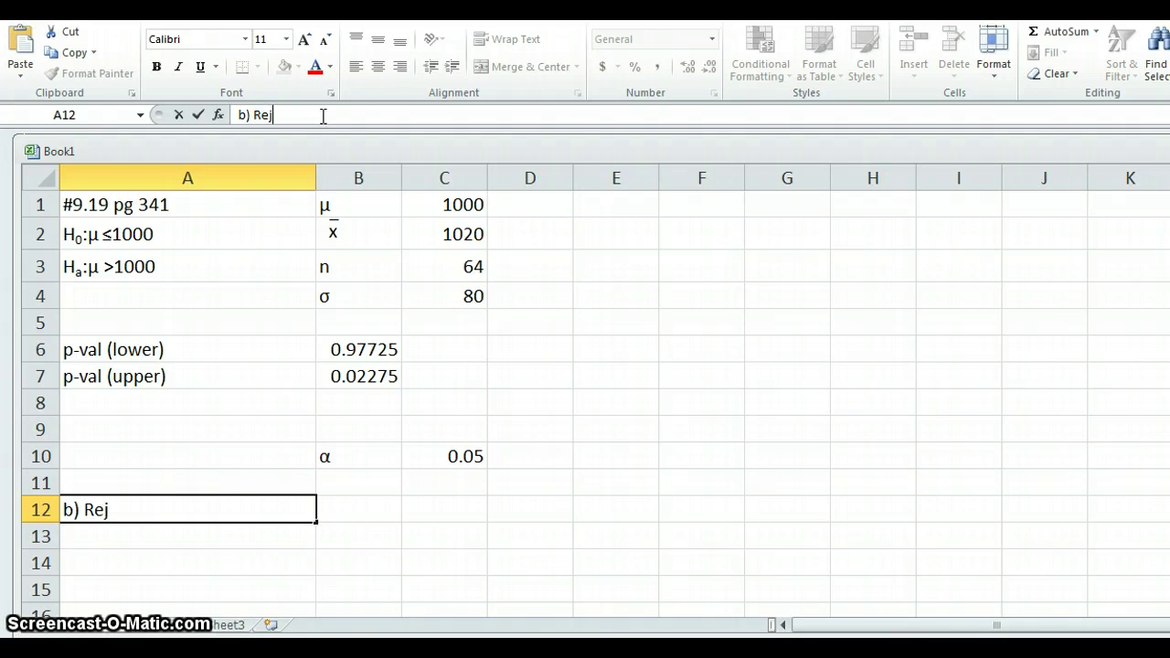
type("ect nu")
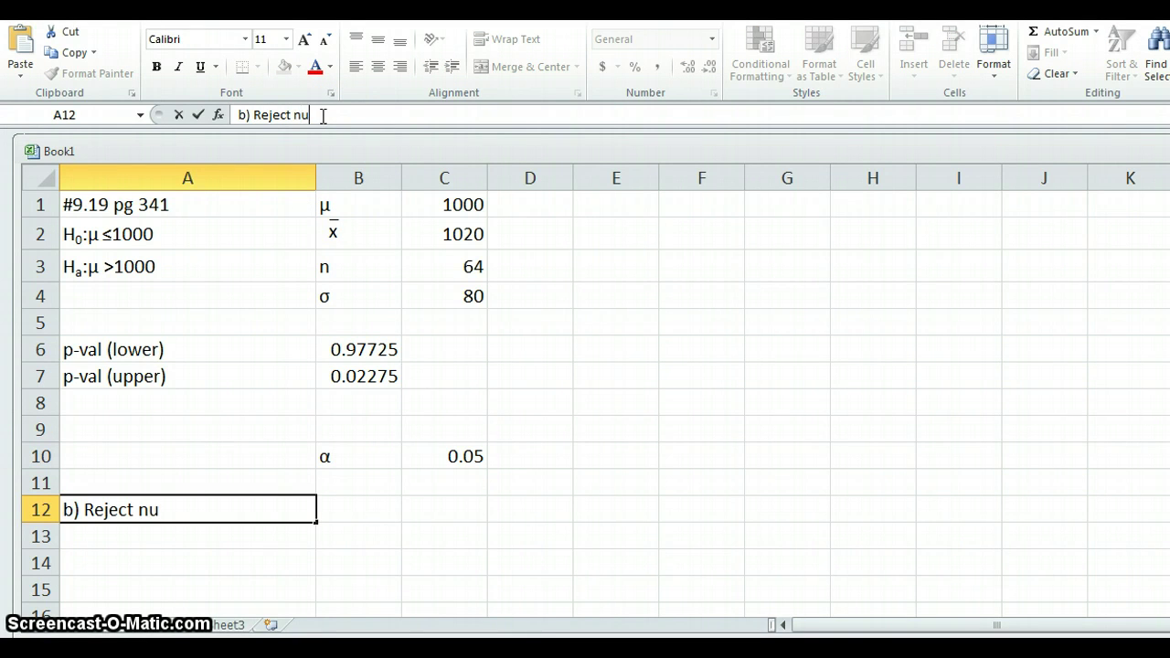
type("ll hyp")
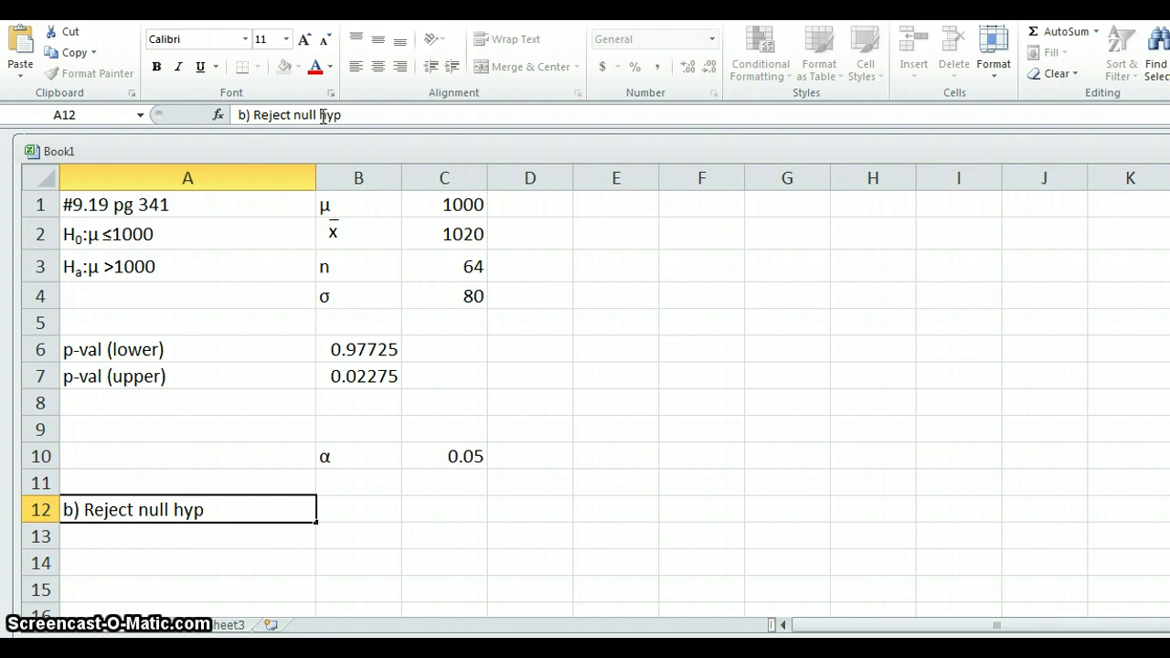
Enter the reason "because, p-val < alpha" in cell B12 and check it against the upper p-value and α cells
key("Tab")
type("because,")
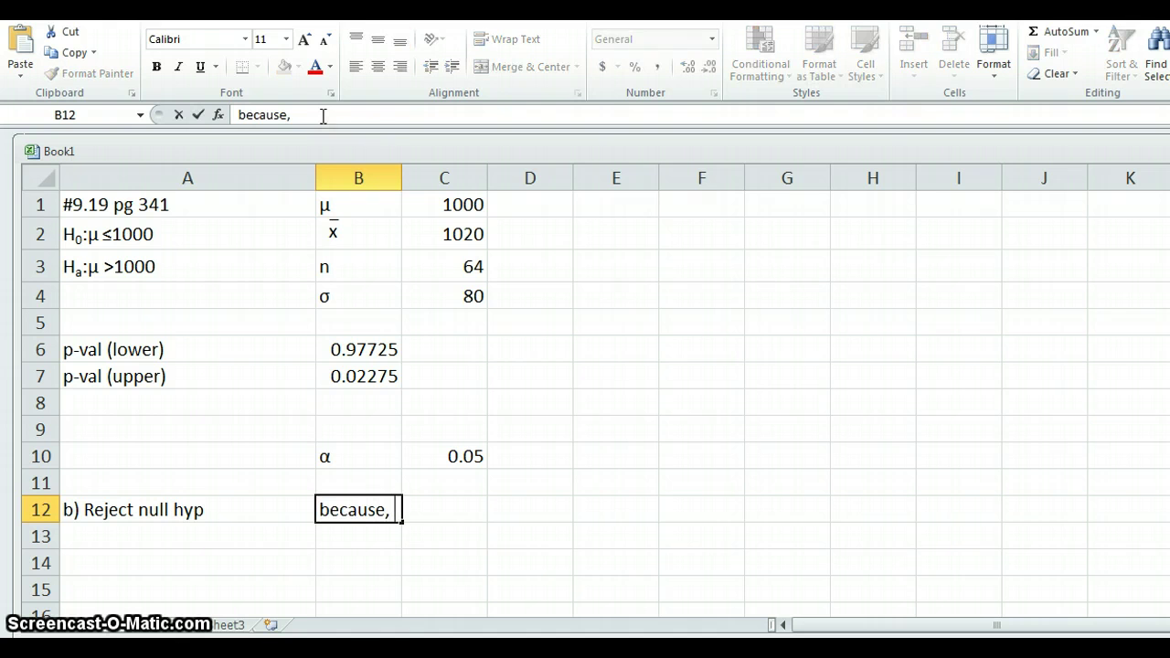
type(" p-val")
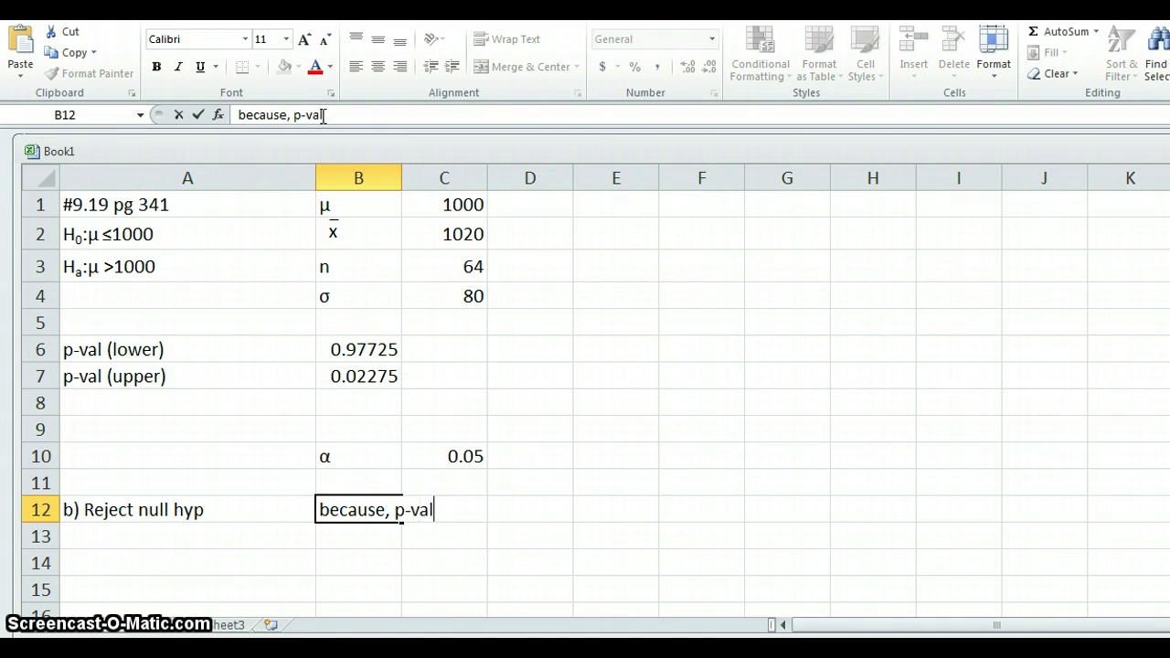
type(" <")
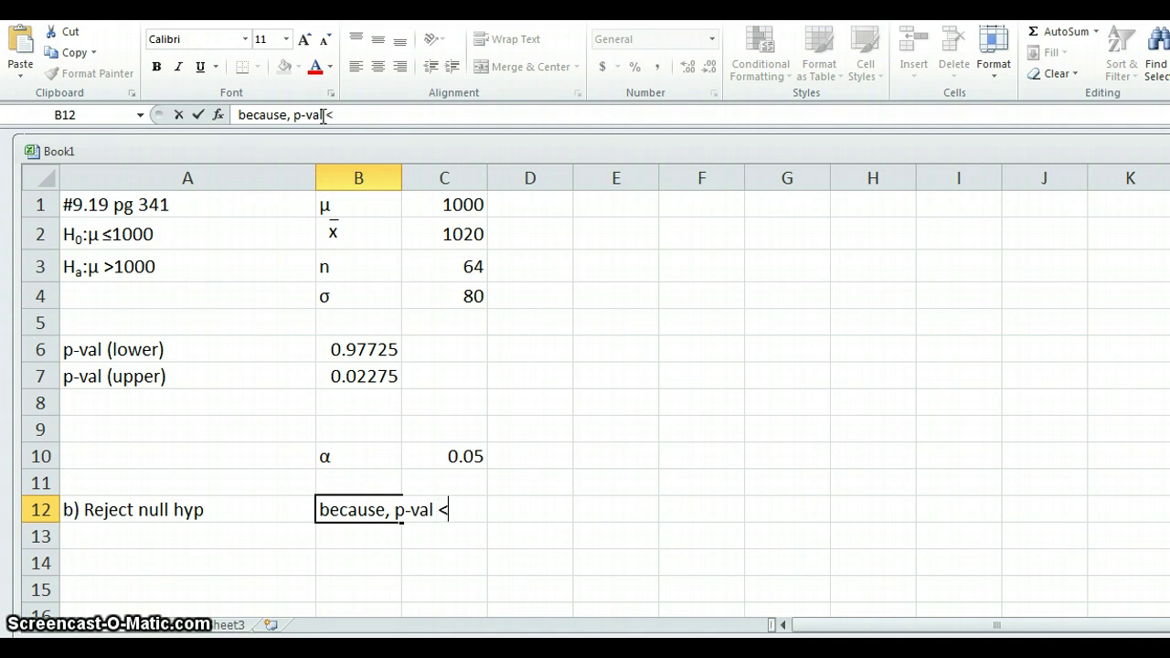
type(" alpha")
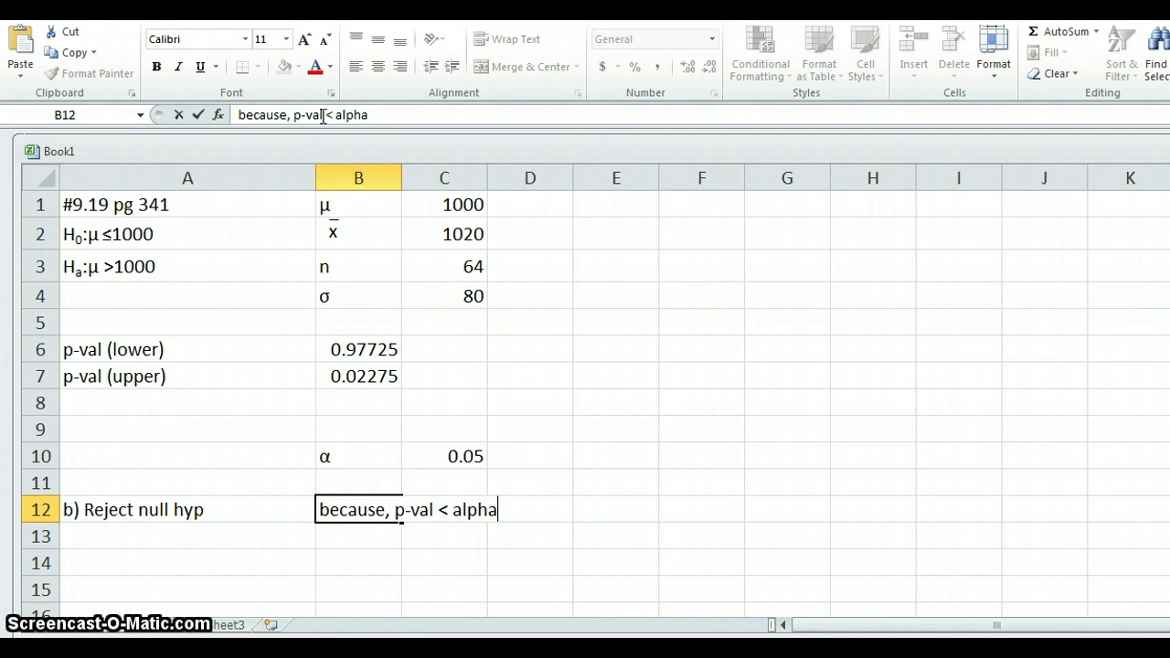
left_click(539, 150)
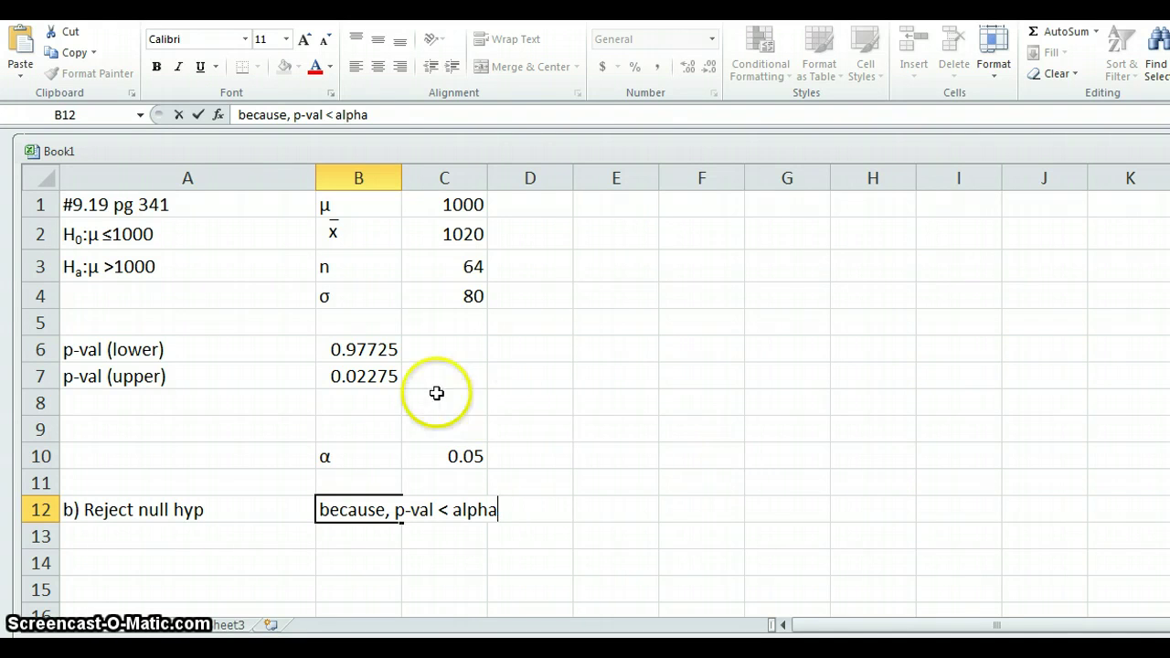
left_click(375, 379)
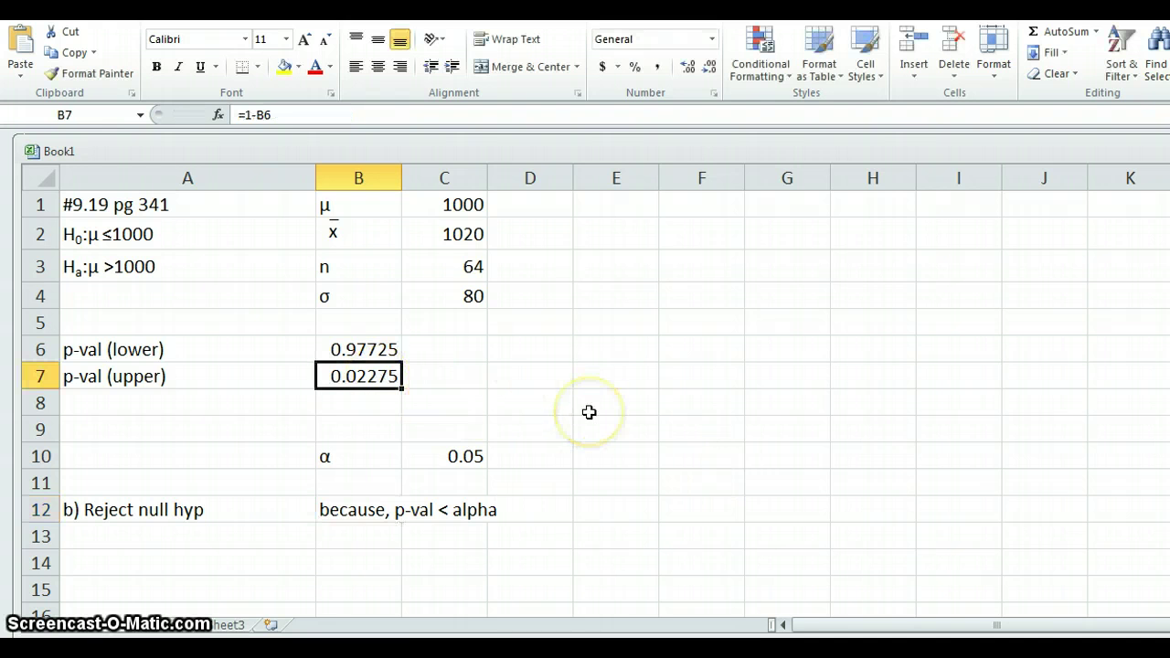
left_click(467, 455)
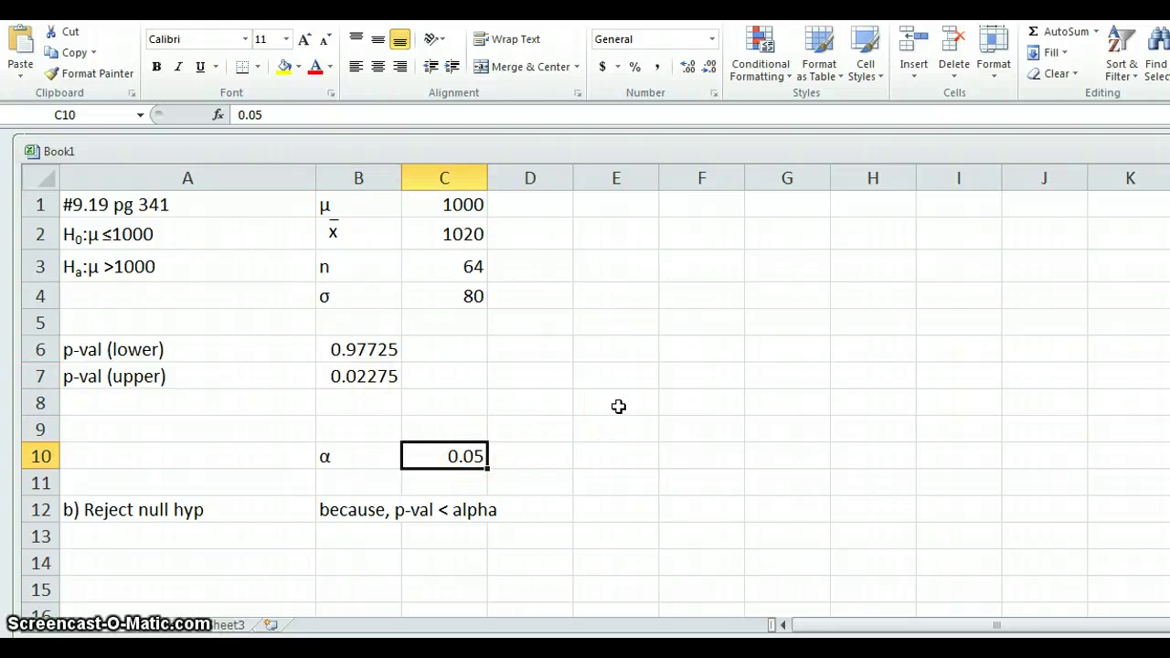